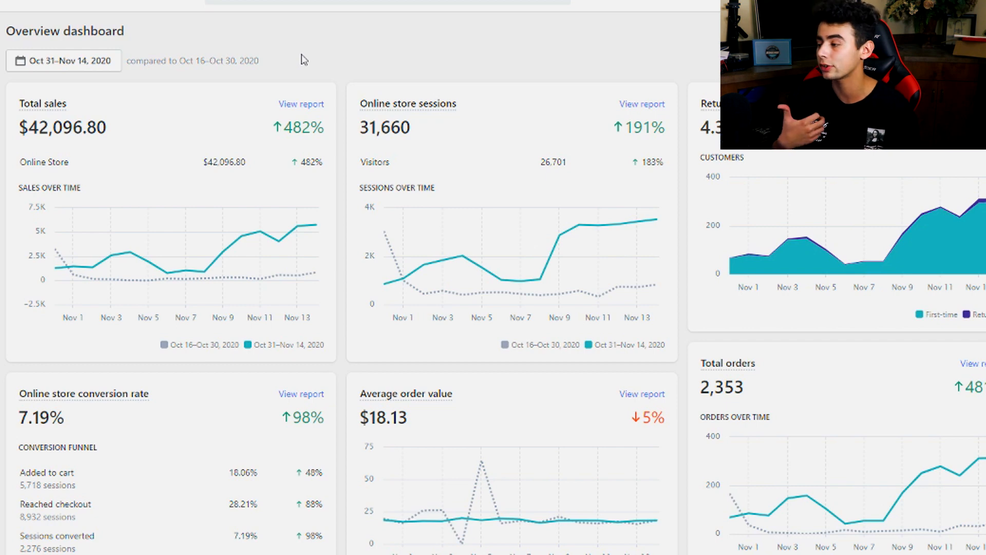
Review the existing campaign's budget, purchases and cost per result, and look over the performance of its ad sets
{"action": "mouse_move", "coordinate": [206, 260]}
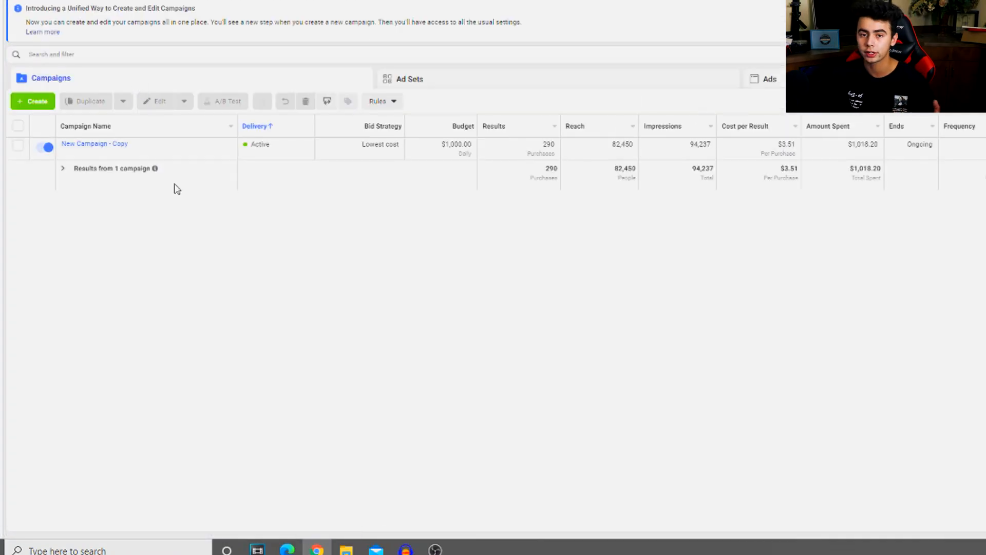
{"action": "left_click", "coordinate": [950, 55]}
{"action": "left_click", "coordinate": [490, 262]}
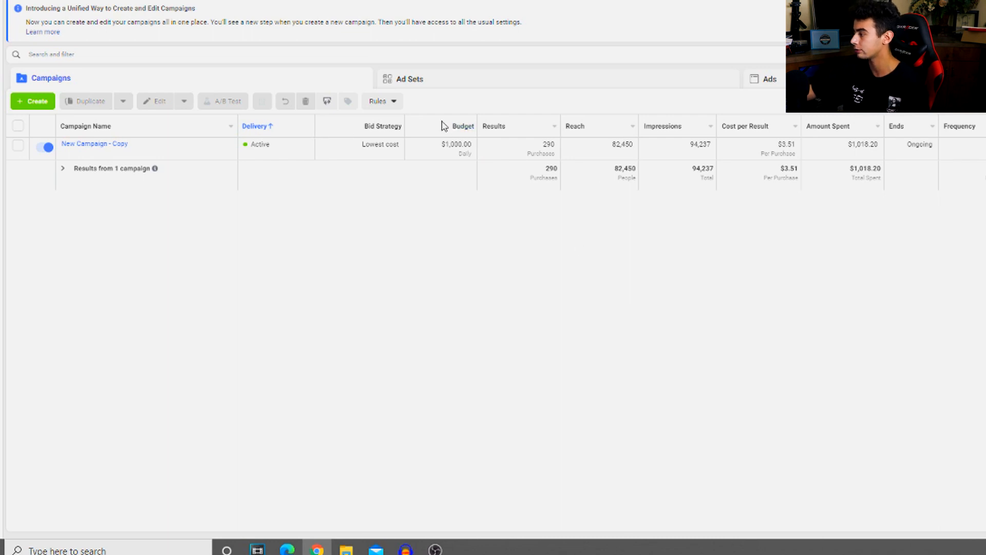
{"action": "mouse_move", "coordinate": [552, 146]}
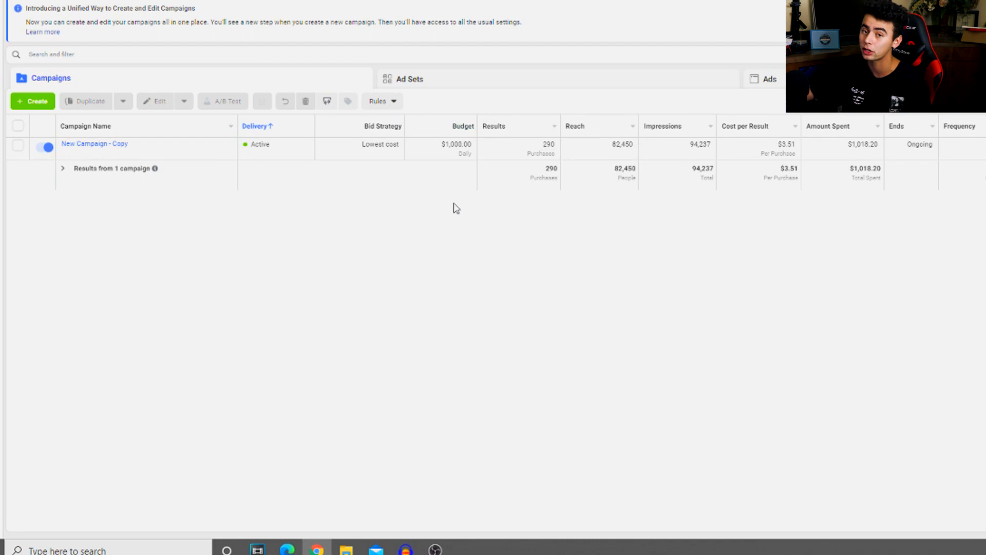
{"action": "left_click", "coordinate": [464, 81]}
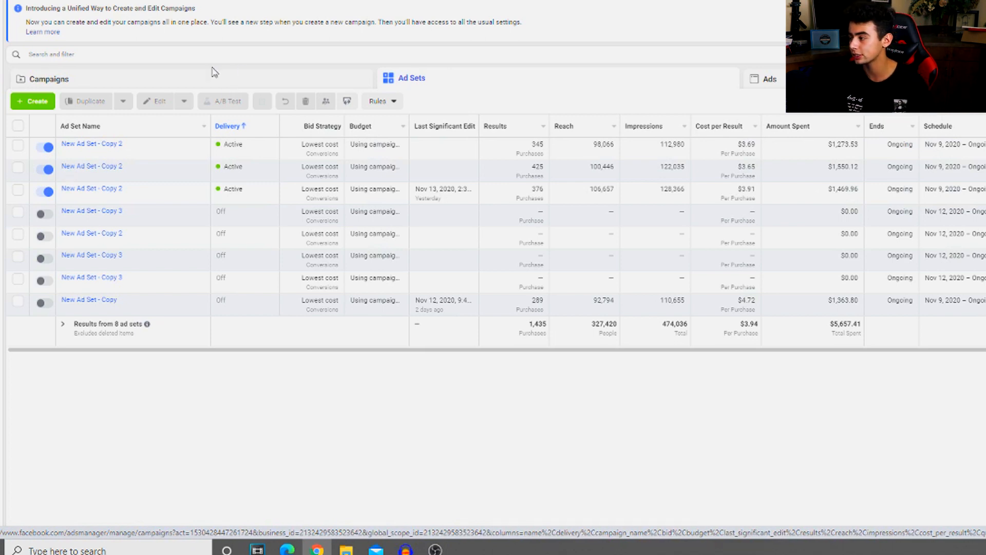
Create a new auction campaign with the Conversions objective
{"action": "left_click", "coordinate": [183, 86]}
{"action": "left_click", "coordinate": [49, 106]}
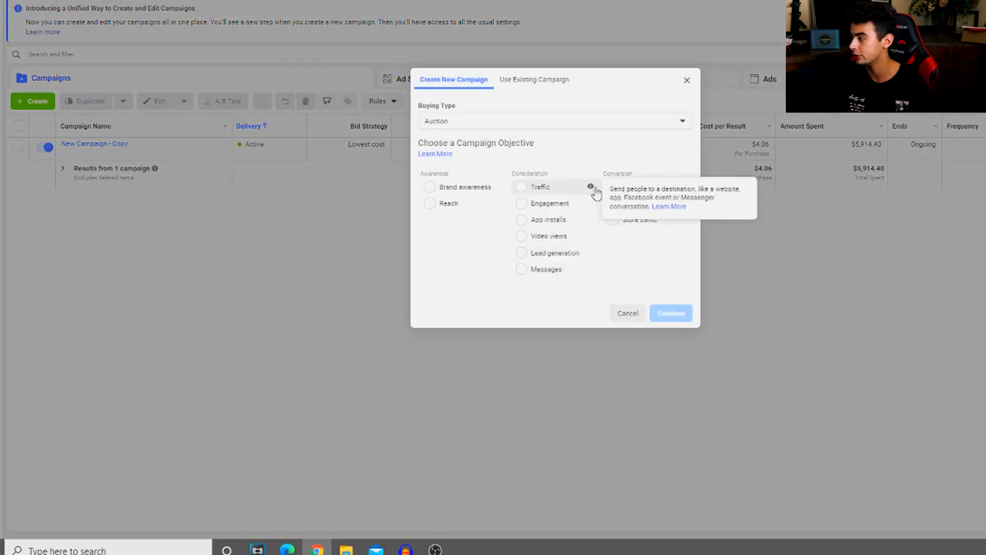
{"action": "left_click", "coordinate": [625, 188]}
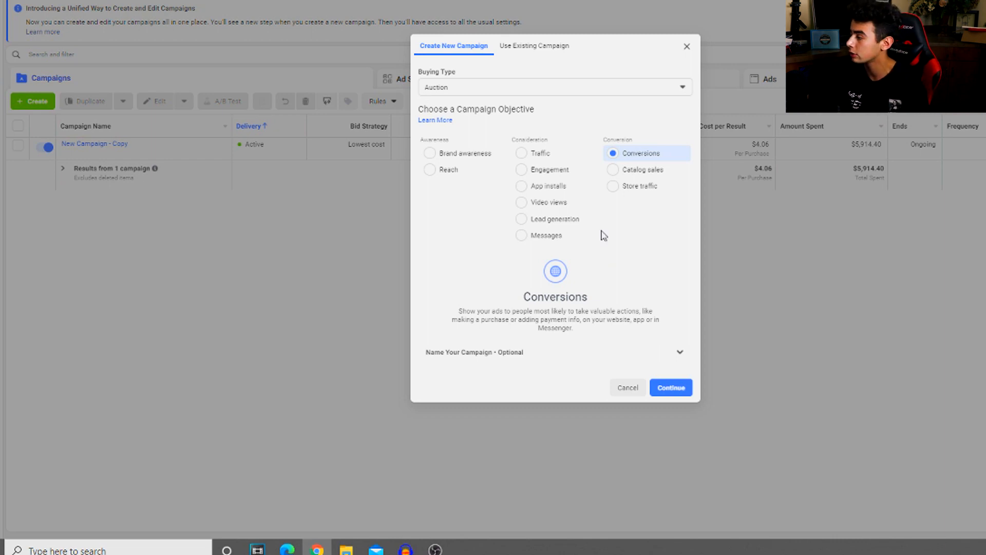
{"action": "left_click", "coordinate": [665, 388]}
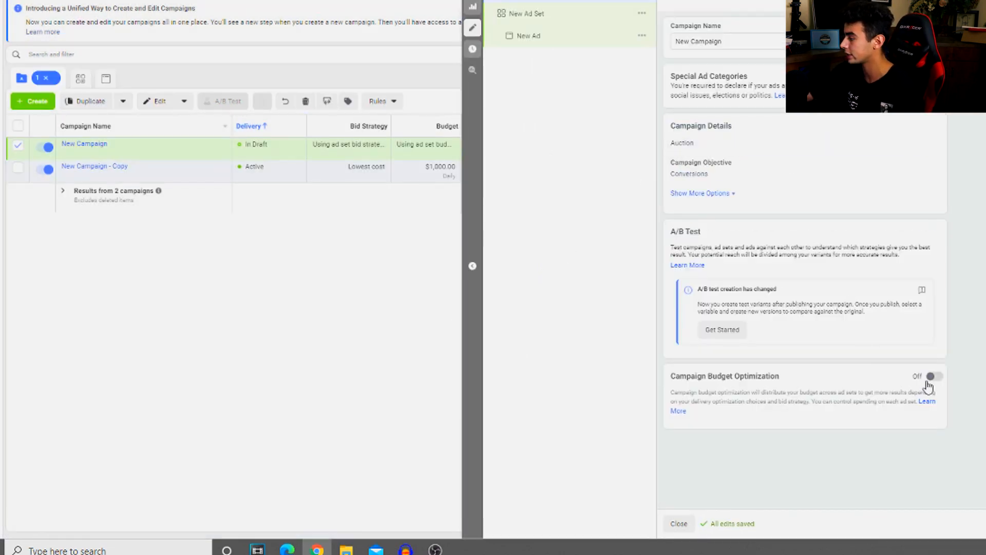
Turn on Campaign Budget Optimization for the new campaign and set its daily budget to $50
{"action": "left_click", "coordinate": [933, 380]}
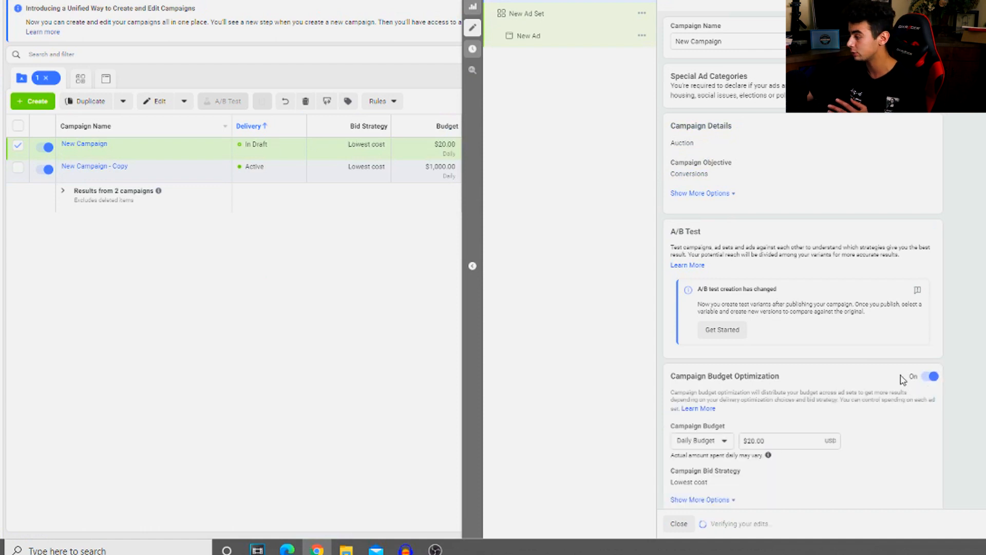
{"action": "double_click", "coordinate": [784, 424]}
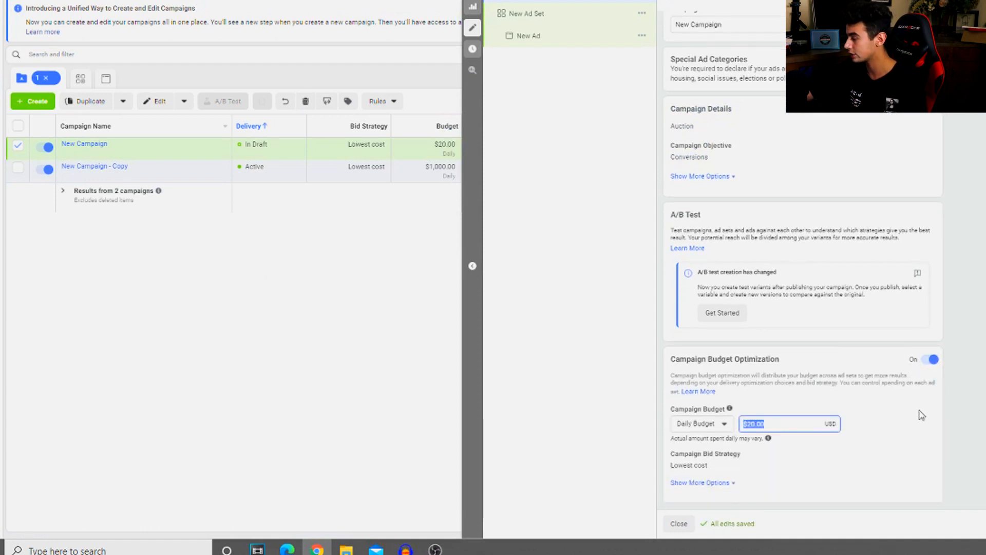
{"action": "type", "text": "50"}
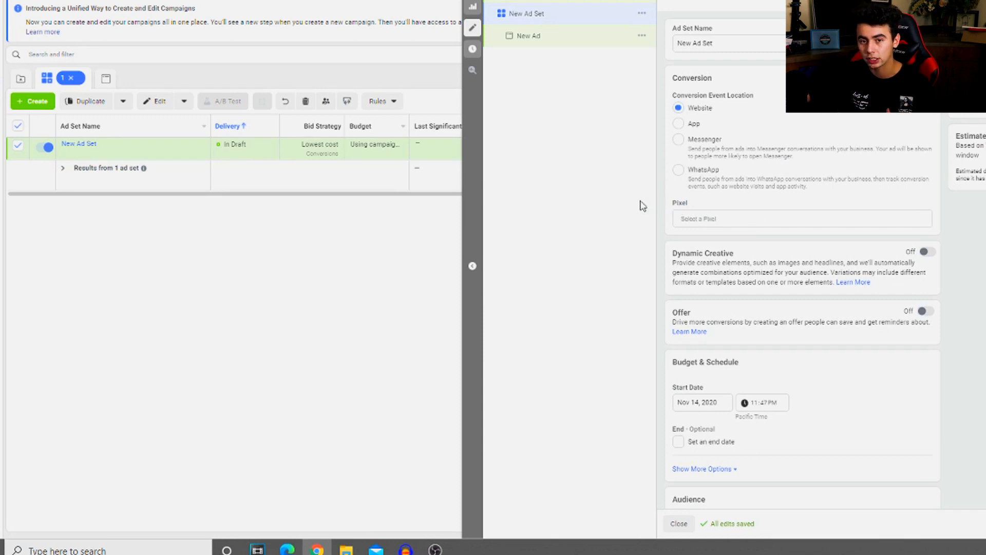
Assign the second Ads Pixel for Shopify Facebook Ad to the new ad set and choose Purchase as the conversion event
{"action": "left_click", "coordinate": [745, 219]}
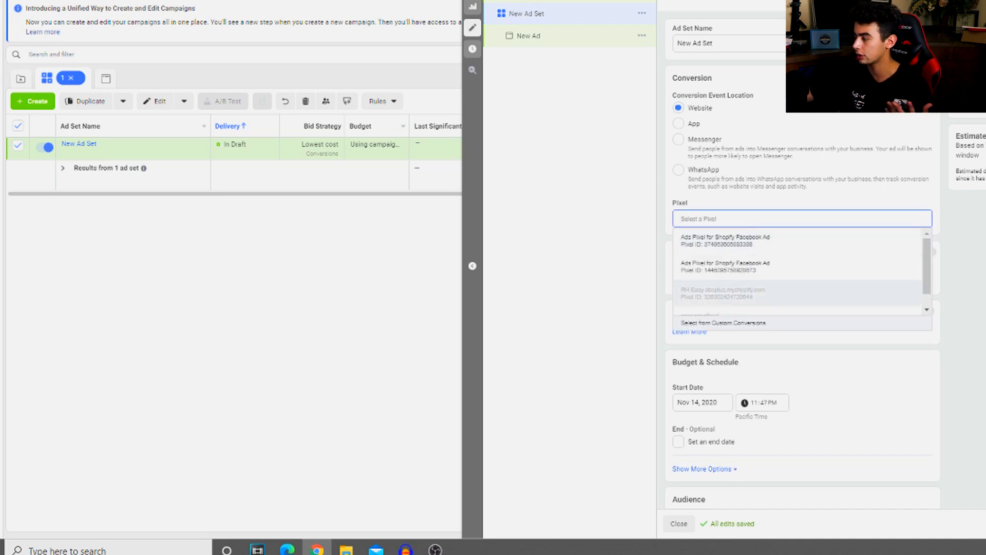
{"action": "key", "text": "Escape"}
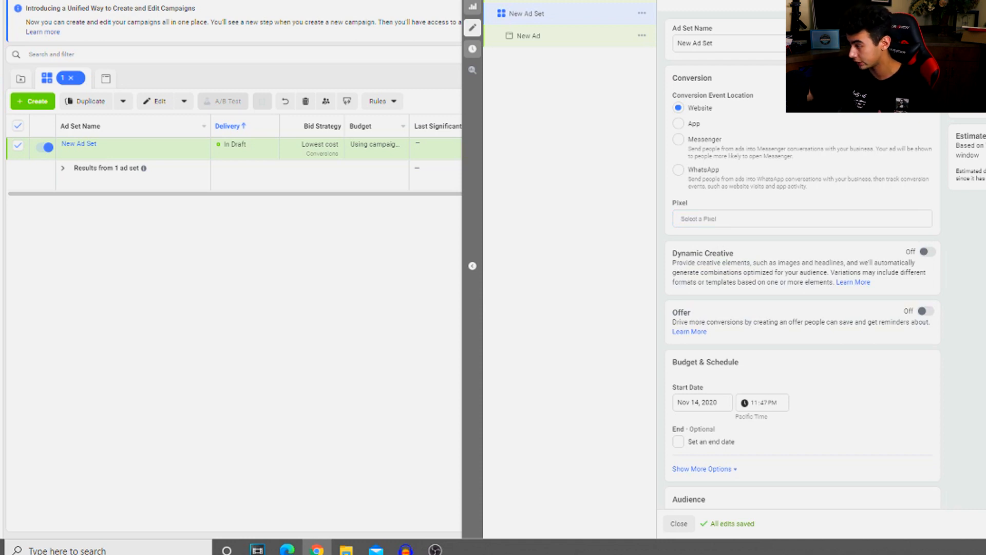
{"action": "left_click", "coordinate": [749, 220]}
{"action": "left_click", "coordinate": [746, 267]}
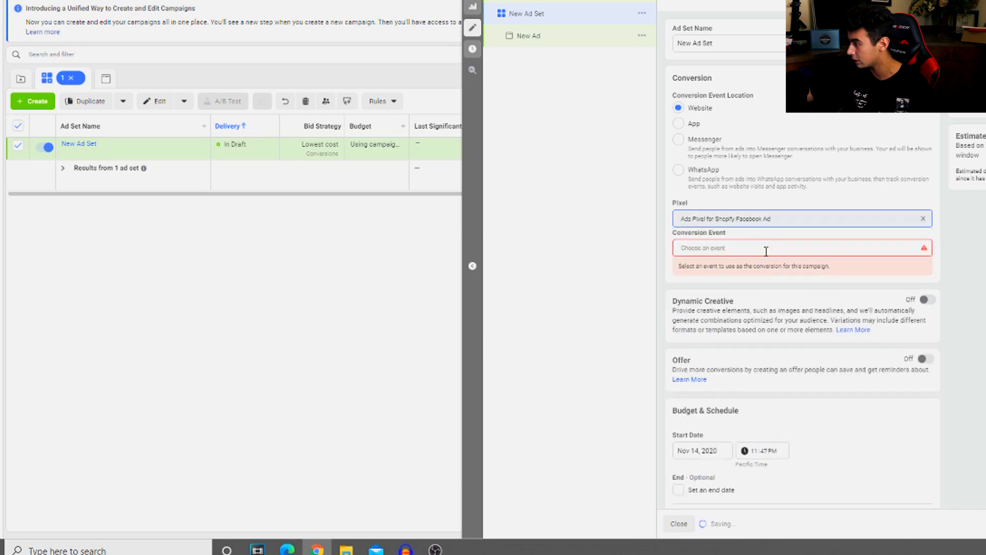
{"action": "left_click", "coordinate": [760, 249]}
{"action": "scroll", "coordinate": [726, 373], "scroll_direction": "down", "scroll_amount": 1}
{"action": "left_click", "coordinate": [726, 346]}
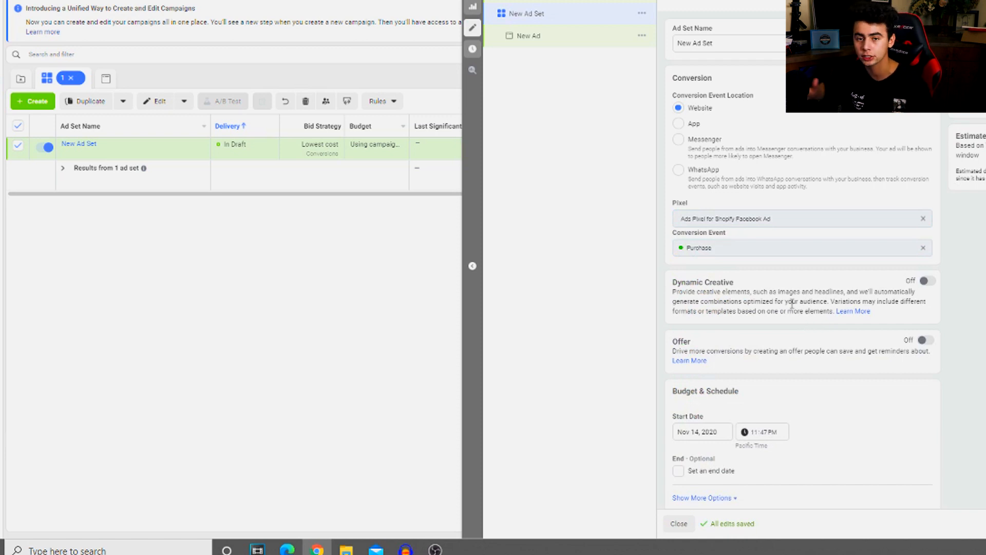
Add Canada and the United Kingdom to the ad set's audience locations alongside the United States
{"action": "scroll", "coordinate": [778, 313], "scroll_direction": "down", "scroll_amount": 9}
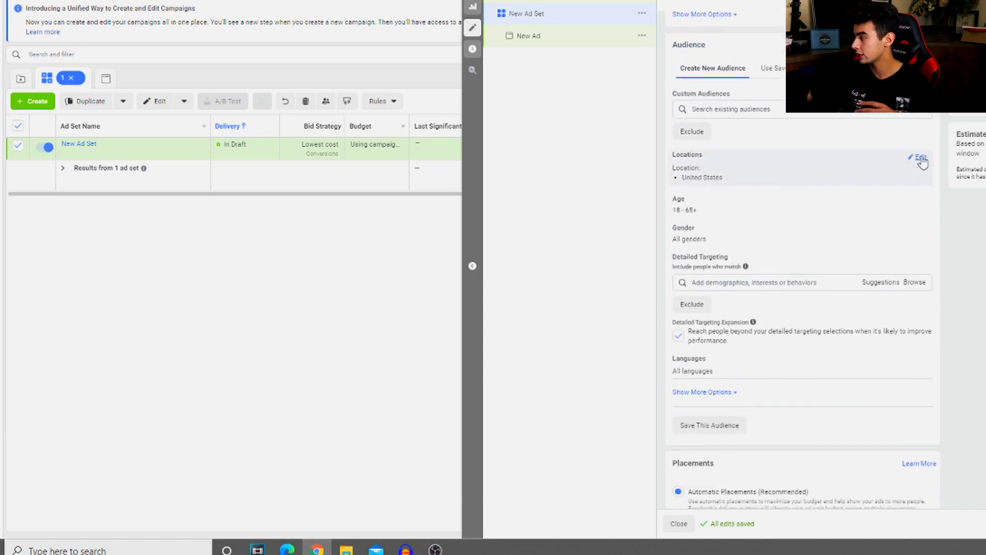
{"action": "left_click", "coordinate": [861, 163]}
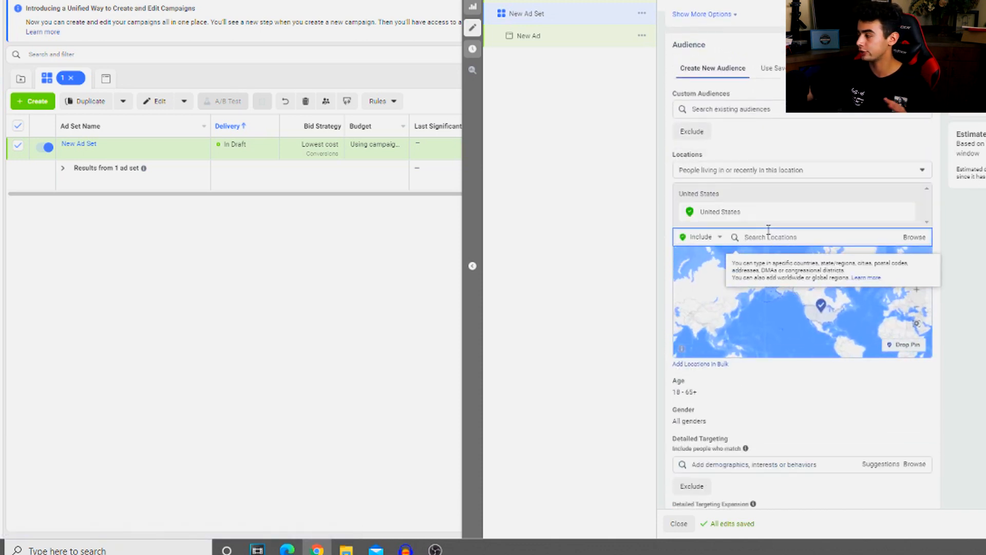
{"action": "type", "text": "canada"}
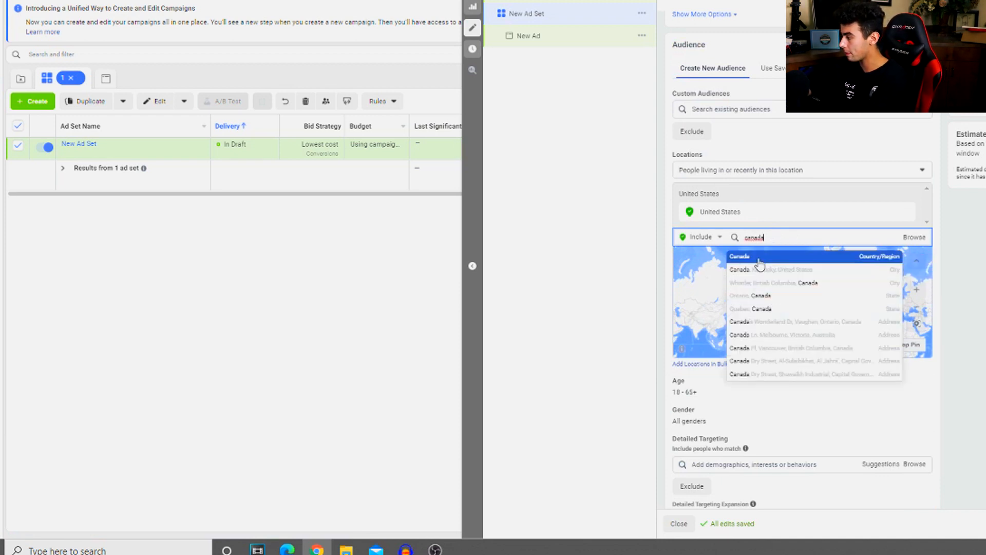
{"action": "left_click", "coordinate": [759, 257]}
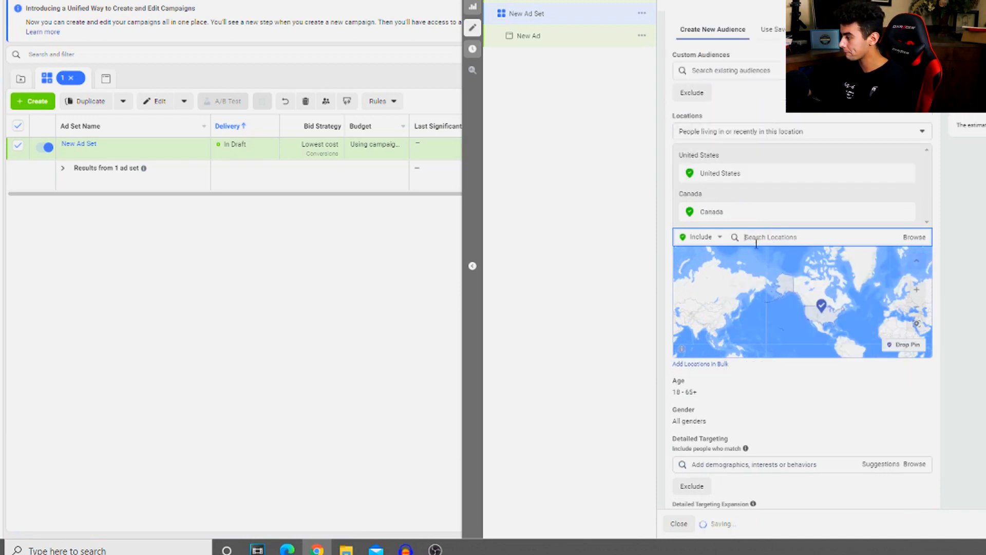
{"action": "type", "text": "united "}
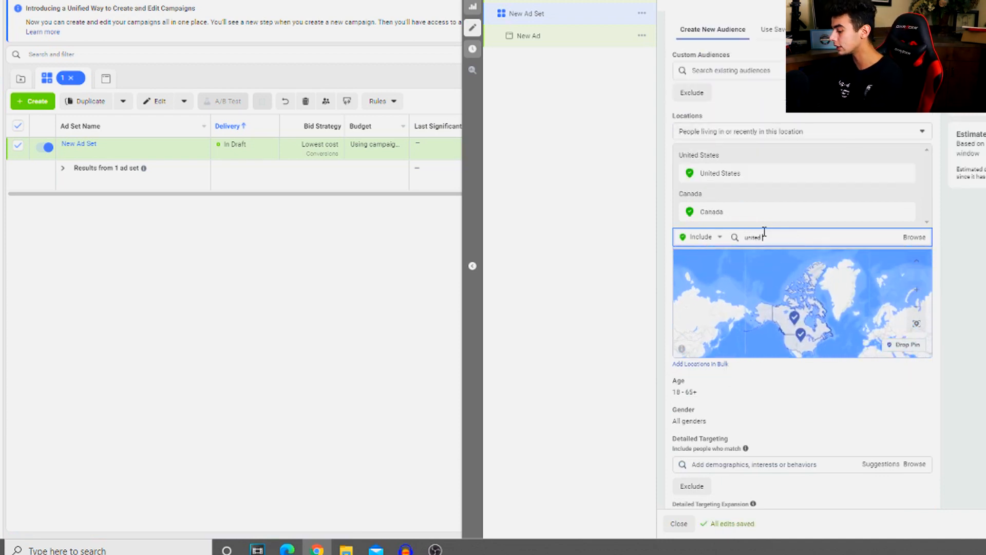
{"action": "type", "text": "kingdom"}
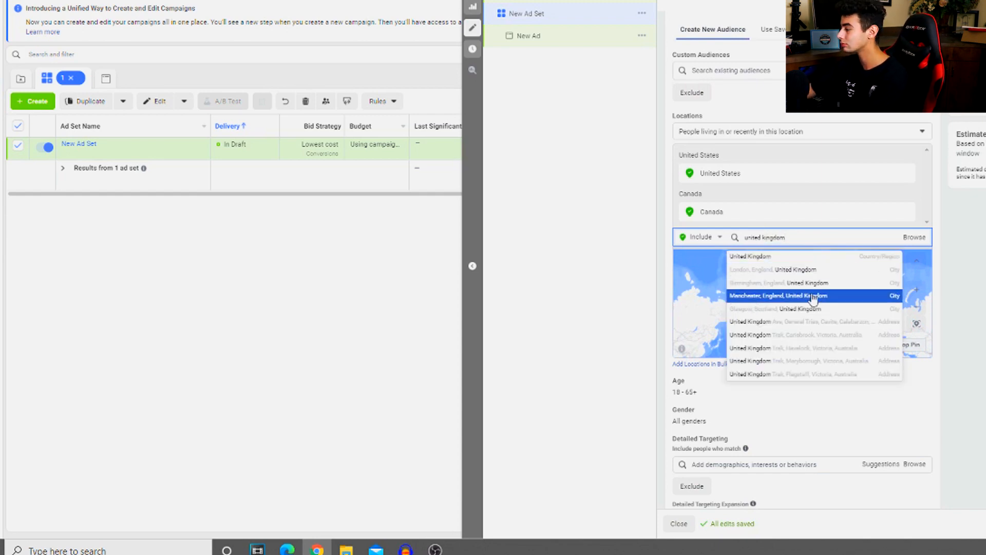
{"action": "left_click", "coordinate": [784, 256]}
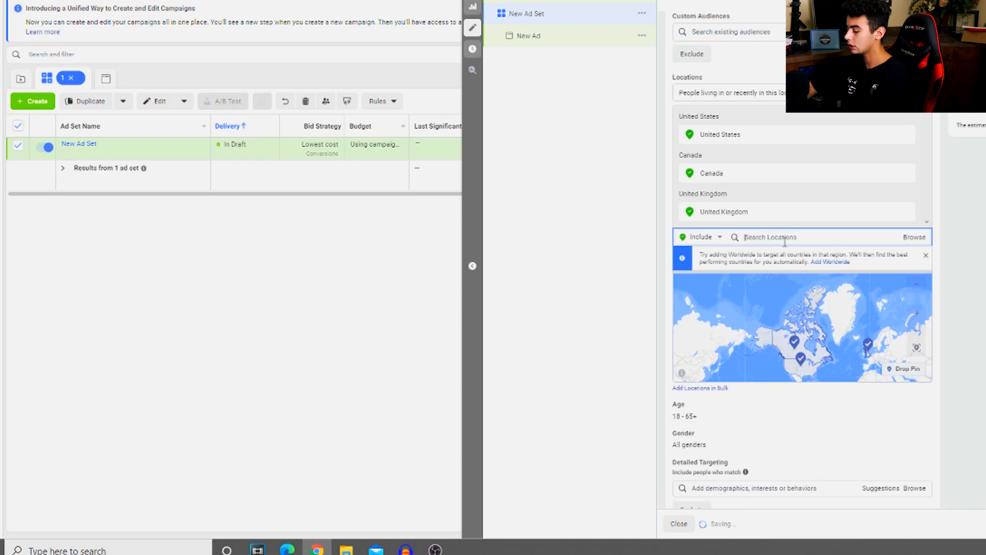
Add Australia and New Zealand to the ad set's audience locations
{"action": "type", "text": "australia"}
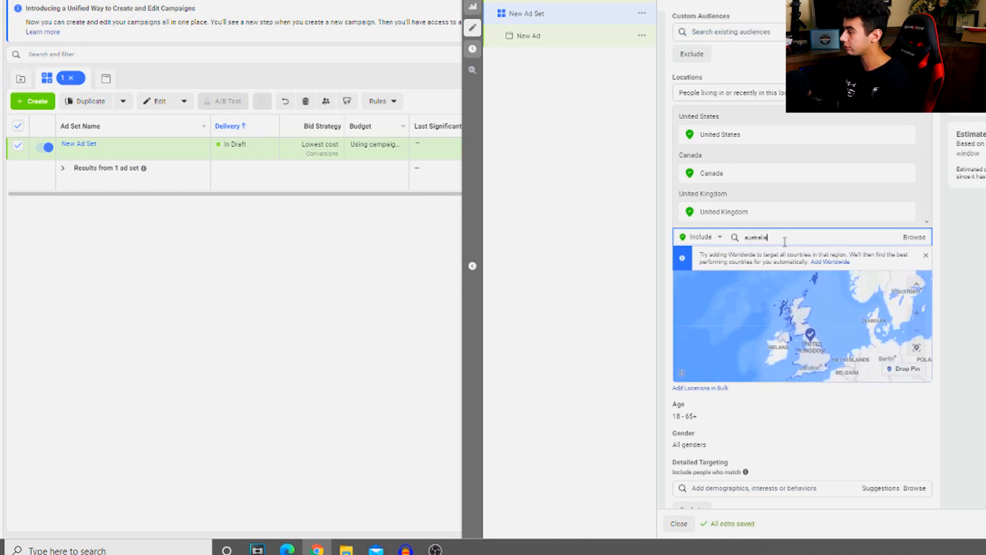
{"action": "left_click", "coordinate": [748, 255]}
{"action": "type", "text": "aew zealan"}
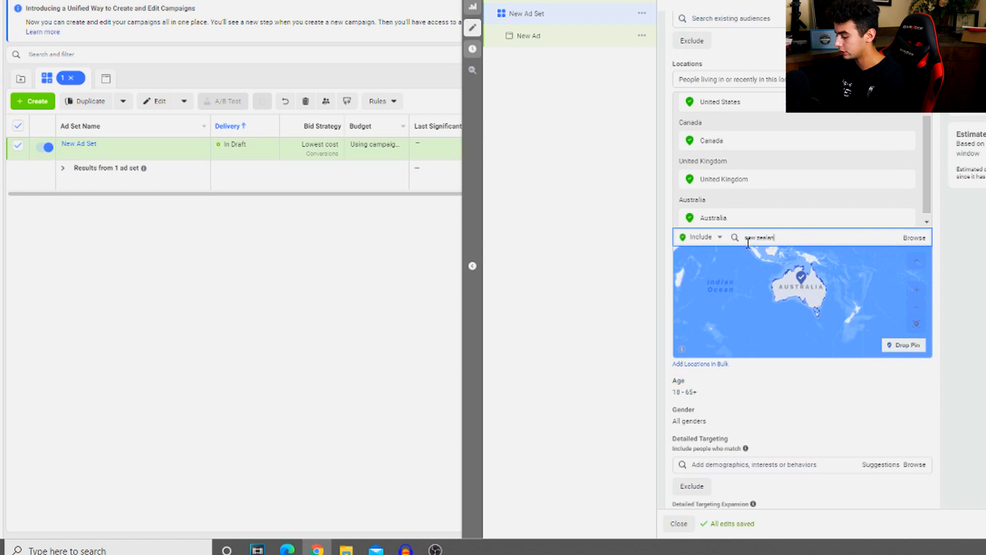
{"action": "left_click", "coordinate": [788, 256]}
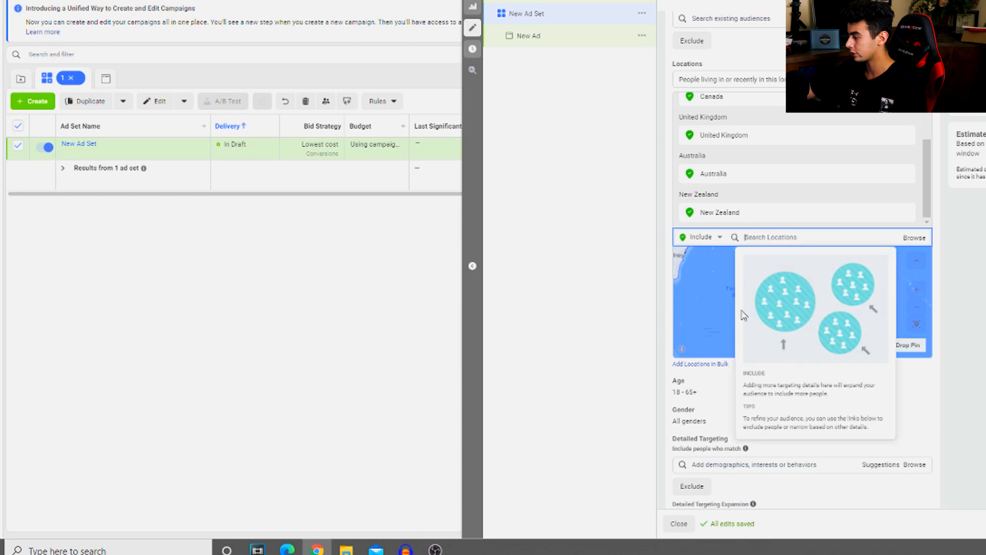
Add the Dentistry interest to the ad set's detailed targeting
{"action": "scroll", "coordinate": [683, 349], "scroll_direction": "down", "scroll_amount": 3}
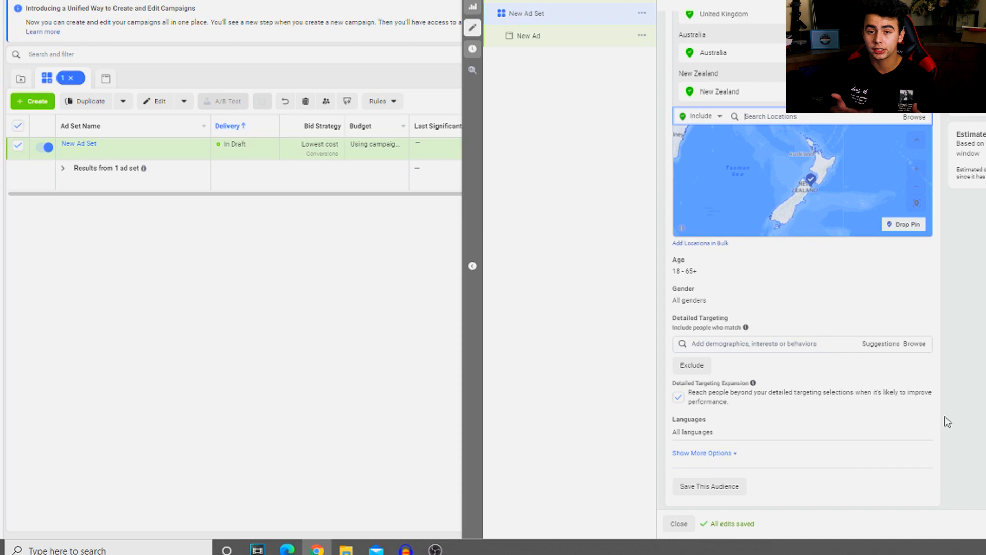
{"action": "scroll", "coordinate": [790, 326], "scroll_direction": "down", "scroll_amount": 3}
{"action": "left_click", "coordinate": [723, 225]}
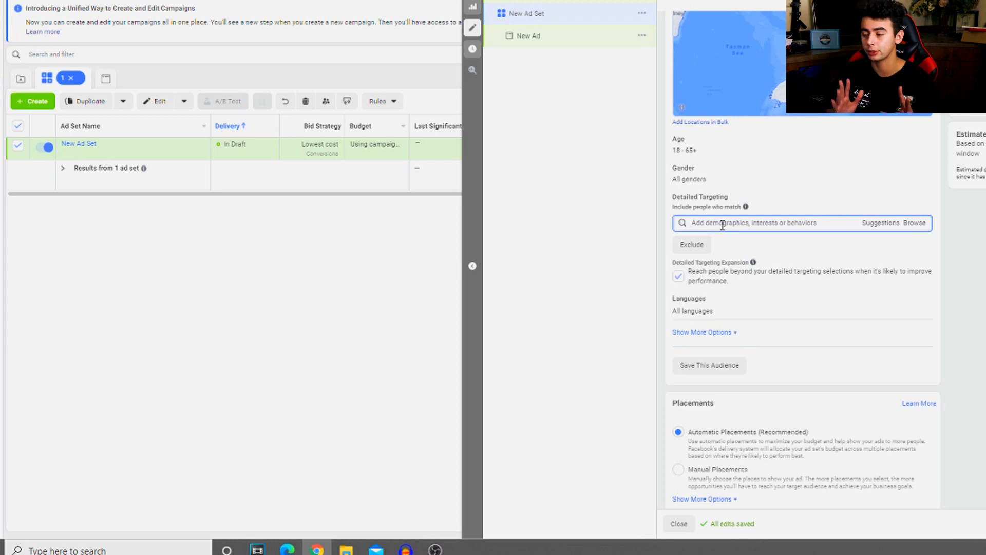
{"action": "type", "text": "dentistry"}
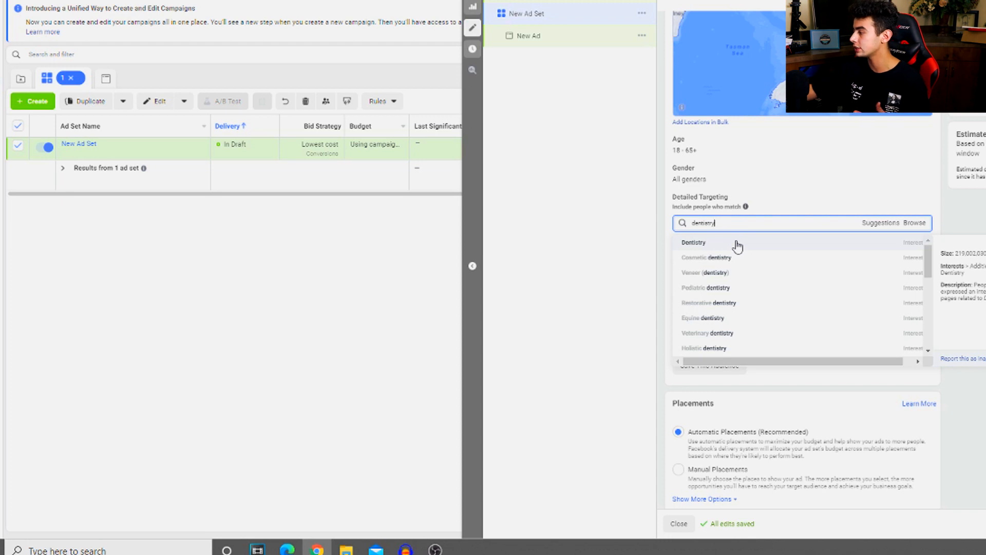
{"action": "left_click", "coordinate": [861, 250]}
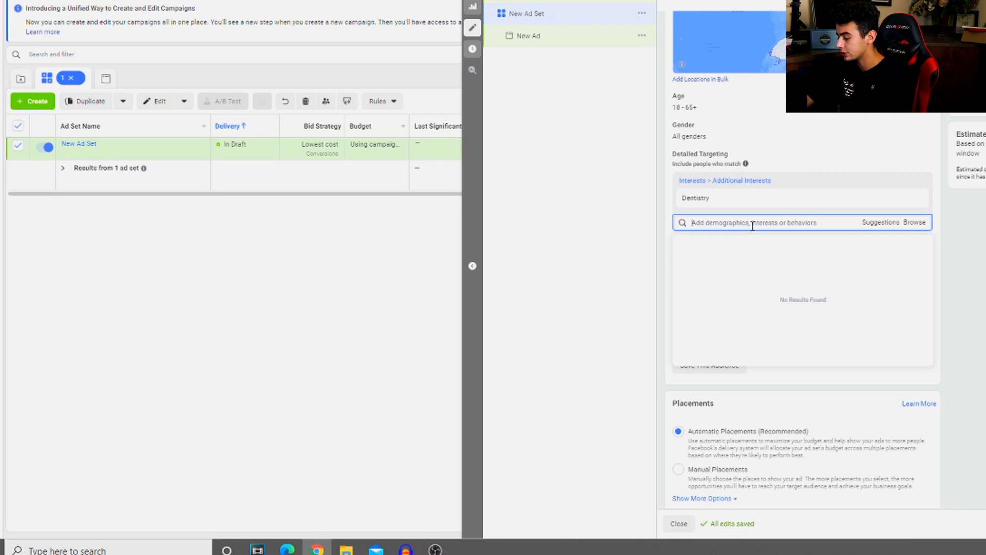
{"action": "type", "text": "t"}
Restrict the ad set's audience languages to English (All)
{"action": "scroll", "coordinate": [753, 226], "scroll_direction": "down", "scroll_amount": 3}
{"action": "left_click", "coordinate": [721, 140]}
{"action": "type", "text": "english"}
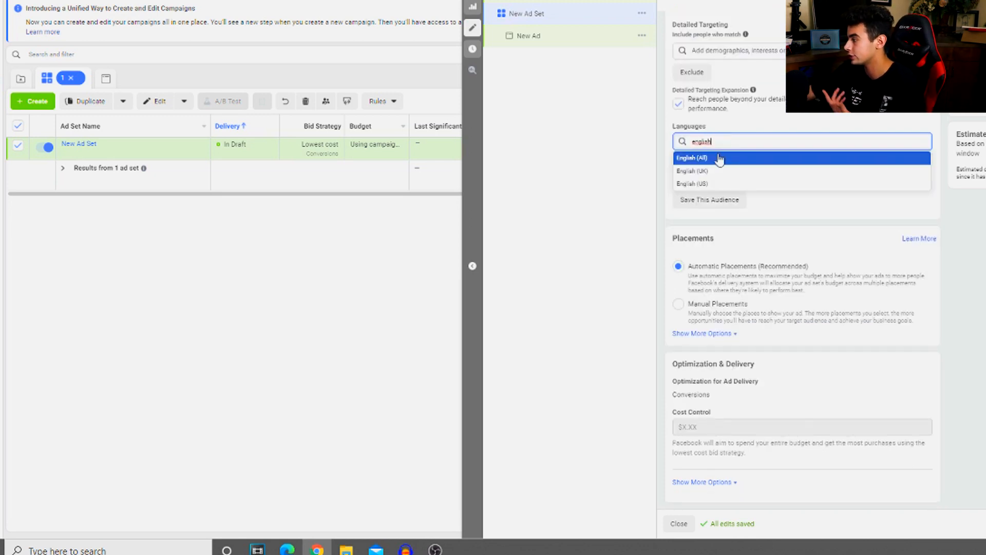
{"action": "left_click", "coordinate": [717, 158]}
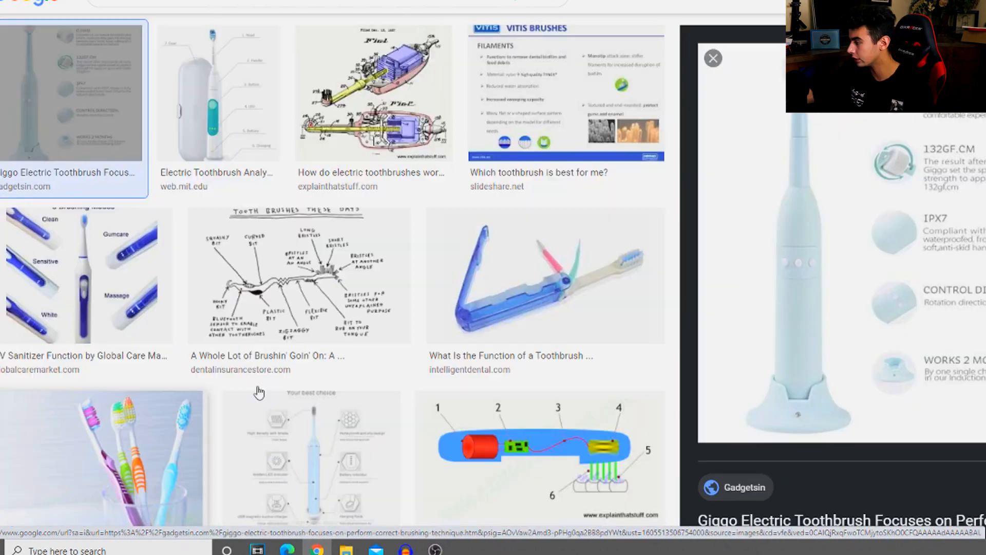
Look through the Google image results for electric toothbrush pictures that illustrate product features
{"action": "scroll", "coordinate": [260, 392], "scroll_direction": "down", "scroll_amount": 5}
{"action": "scroll", "coordinate": [565, 380], "scroll_direction": "up", "scroll_amount": 5}
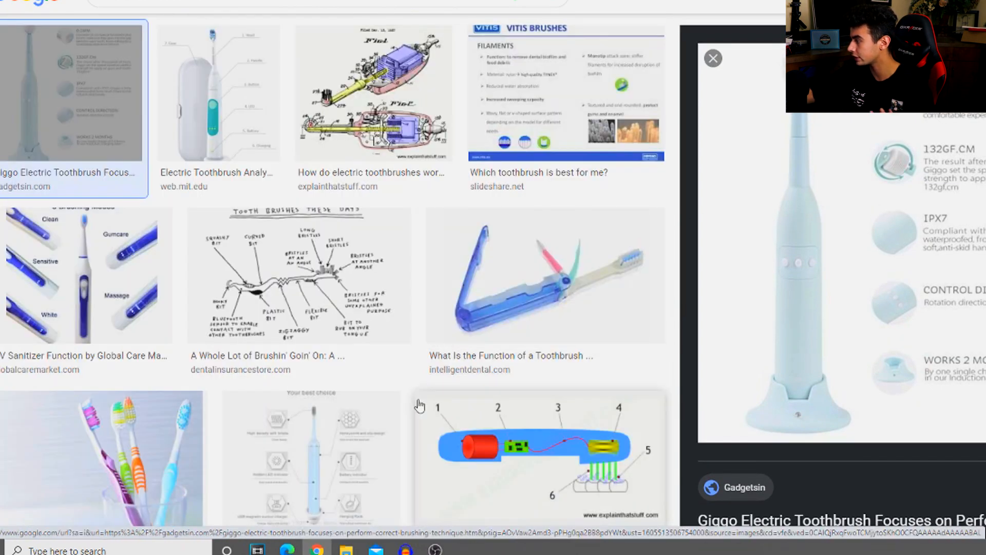
{"action": "scroll", "coordinate": [441, 411], "scroll_direction": "down", "scroll_amount": 1}
{"action": "left_click", "coordinate": [200, 366]}
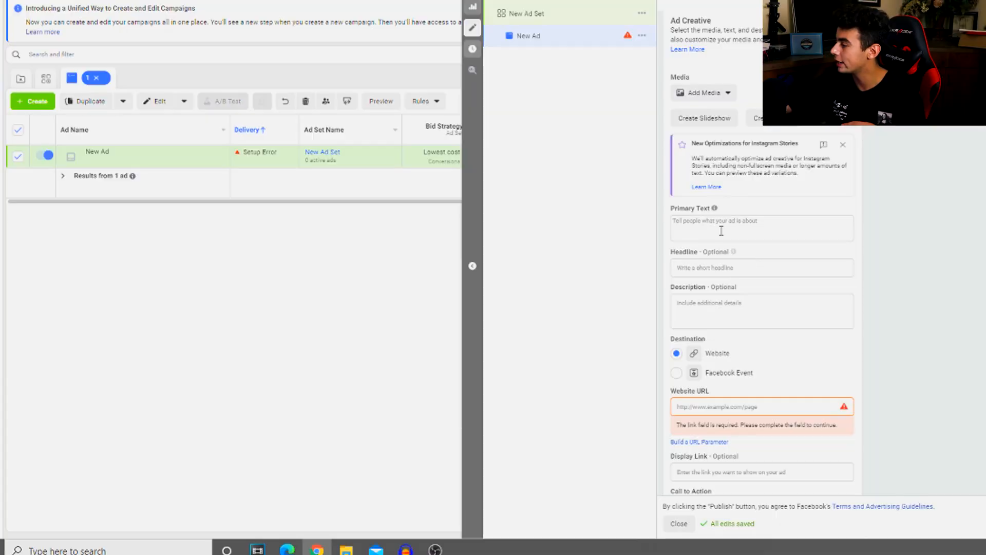
Start the ad's primary text with the line "Get Yours Now 50% OFF!"
{"action": "left_click", "coordinate": [721, 231]}
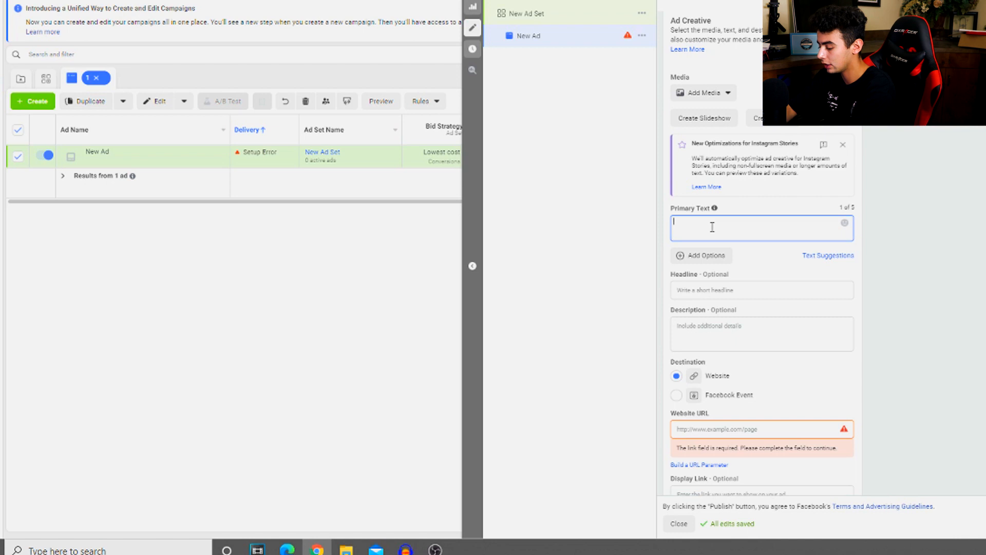
{"action": "type", "text": "Get your"}
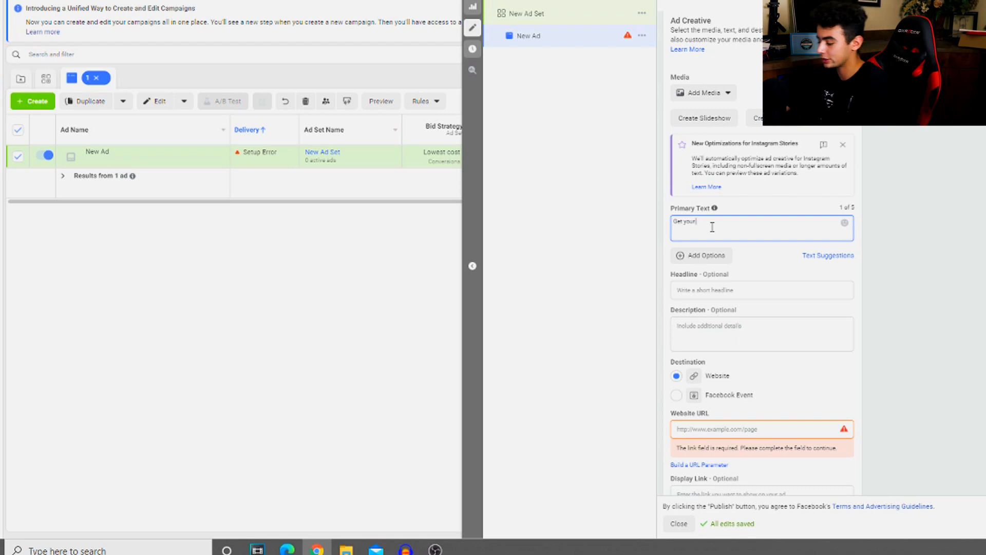
{"action": "key", "text": "BackSpace"}
{"action": "key", "text": "BackSpace"}
{"action": "key", "text": "BackSpace"}
{"action": "key", "text": "BackSpace"}
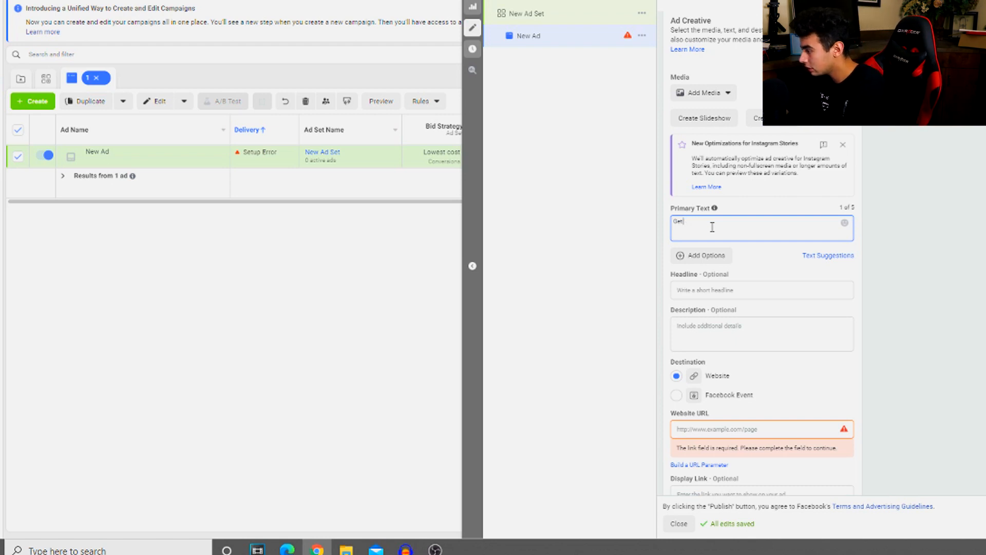
{"action": "type", "text": "Yours Now"}
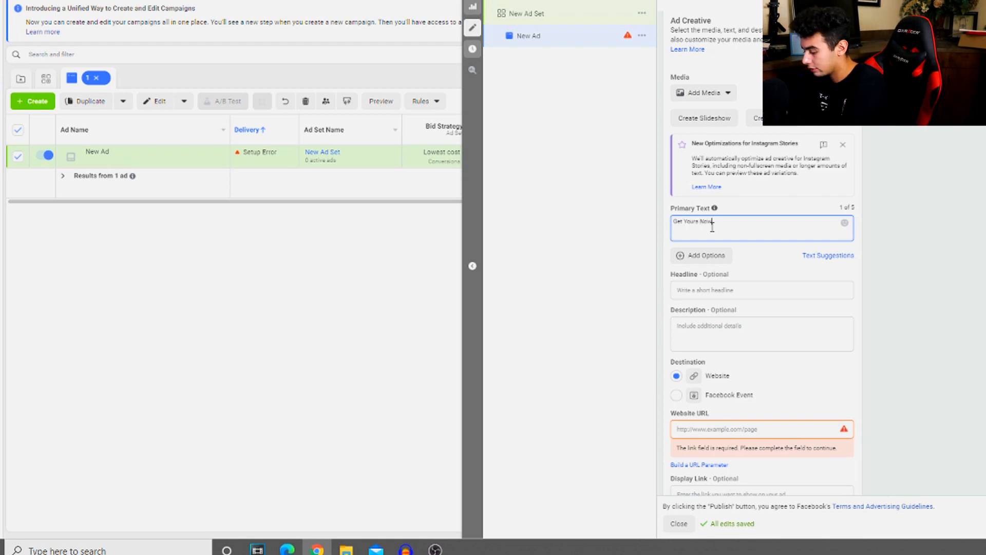
{"action": "type", "text": " 50%"}
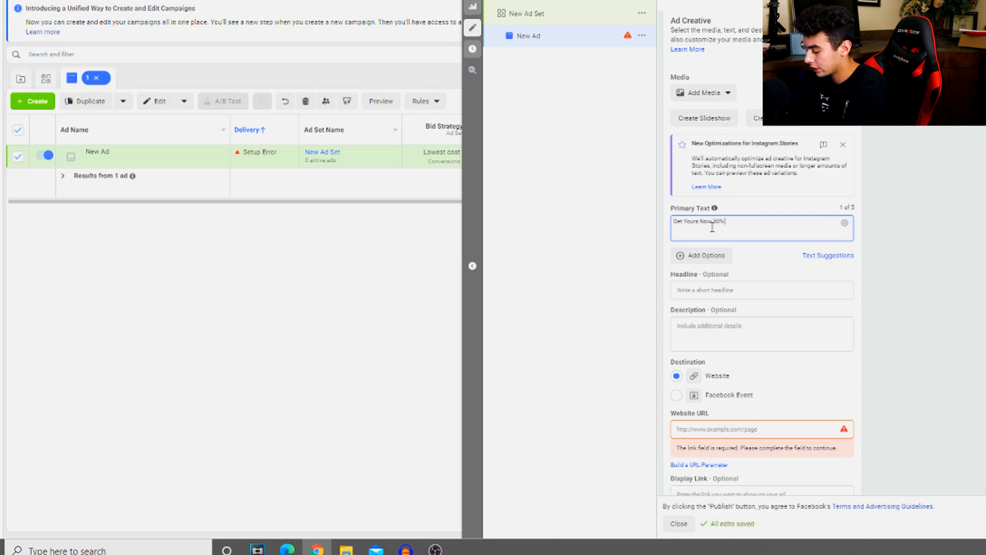
{"action": "type", "text": " OFF!!"}
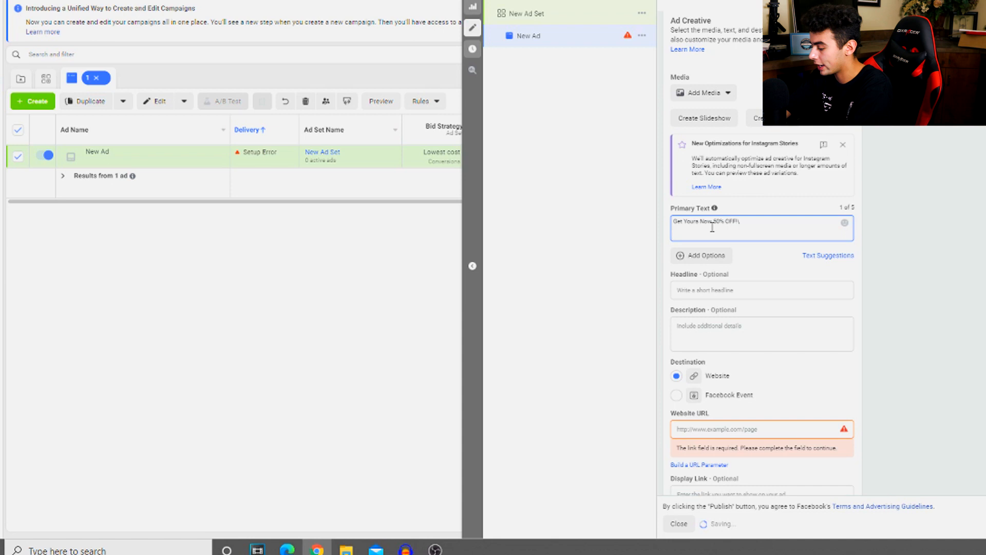
Add the dashed lines "Blah blah blah", "Soft bristles" and "Safe on gums" below the primary text's opening line
{"action": "key", "text": "Return"}
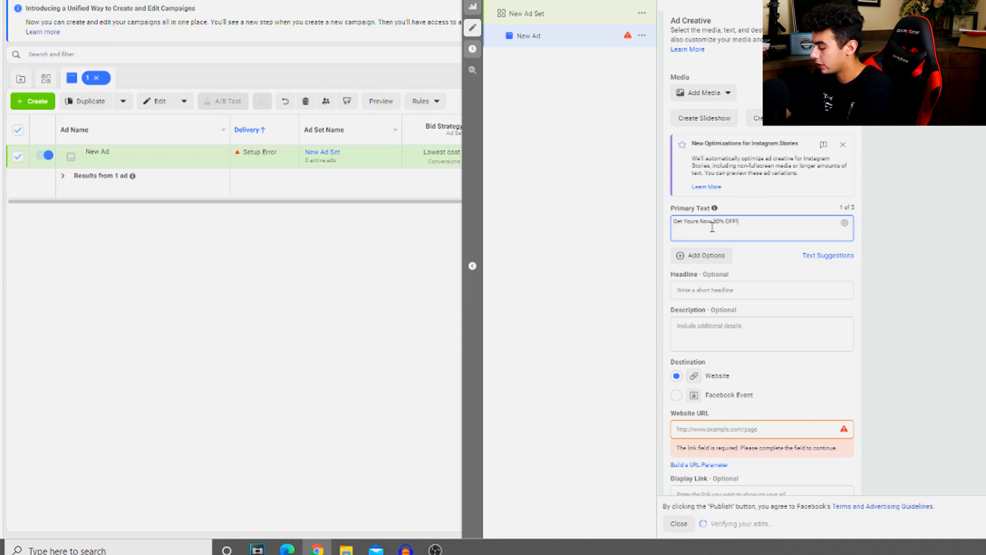
{"action": "type", "text": "-"}
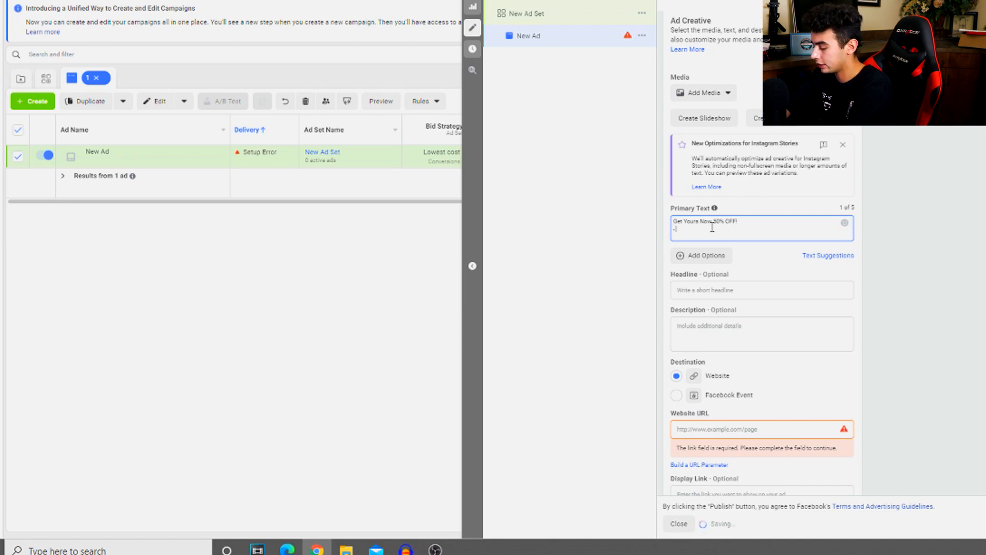
{"action": "type", "text": " Blah blah blah"}
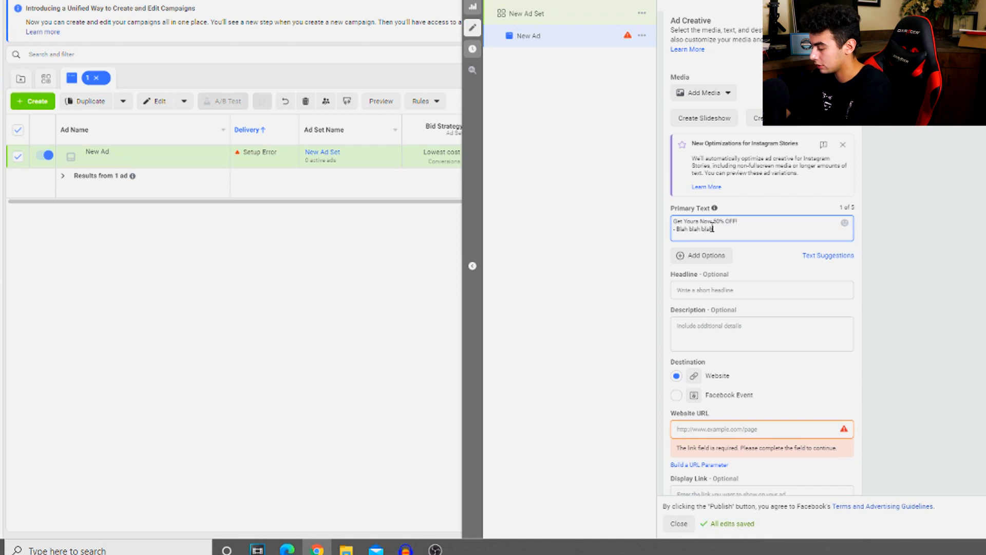
{"action": "key", "text": "Return"}
{"action": "type", "text": "- Soft bristles"}
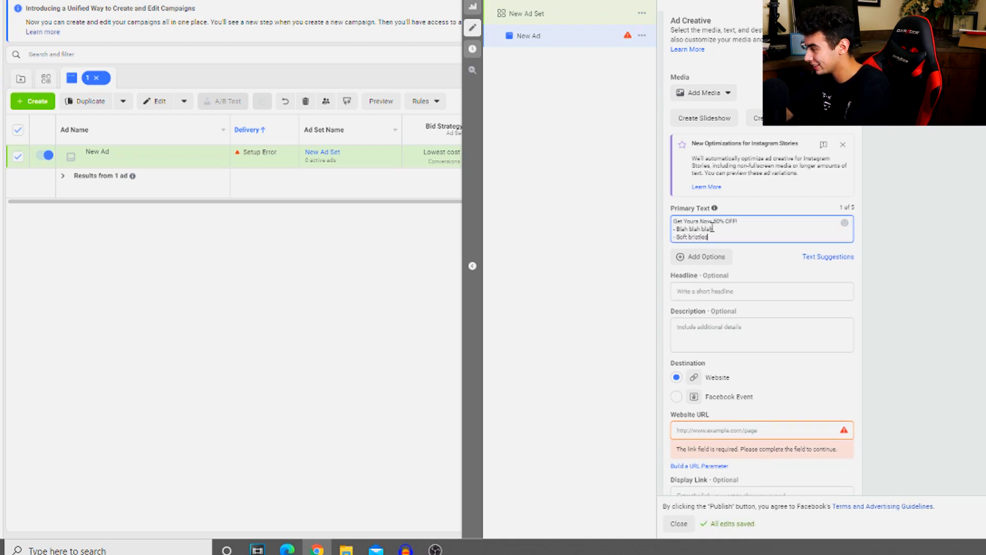
{"action": "key", "text": "Return"}
{"action": "type", "text": "- Safe on gums"}
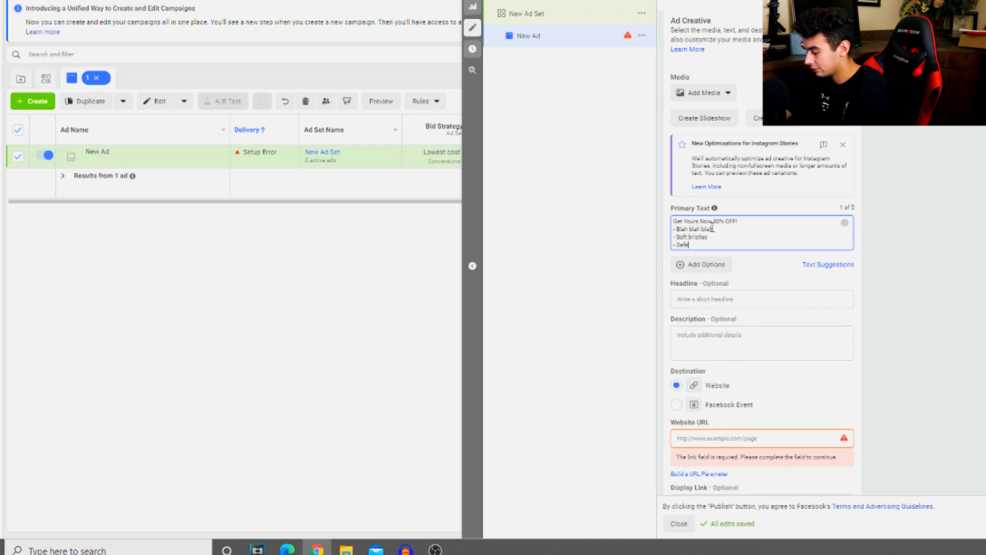
{"action": "key", "text": "Return"}
{"action": "key", "text": "Return"}
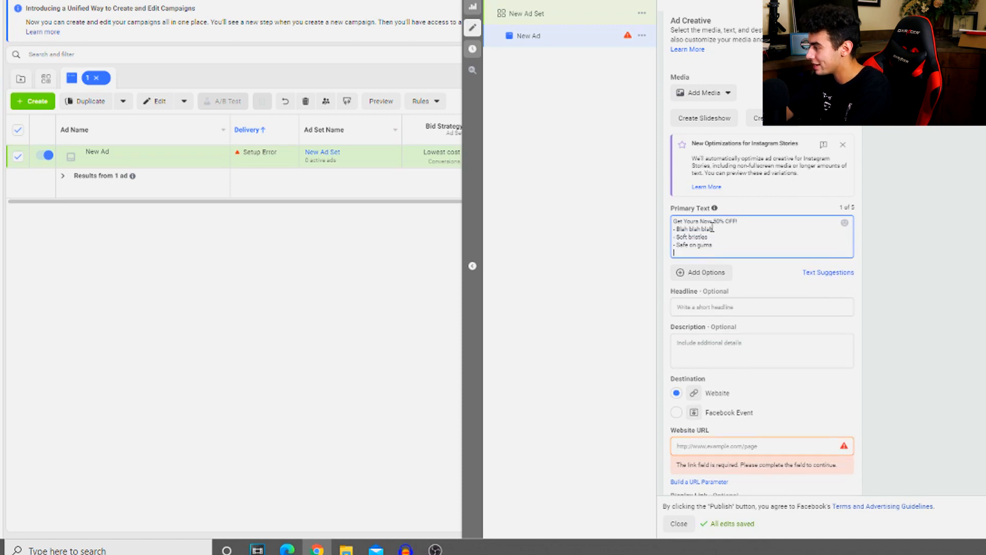
{"action": "type", "text": "Shop Now"}
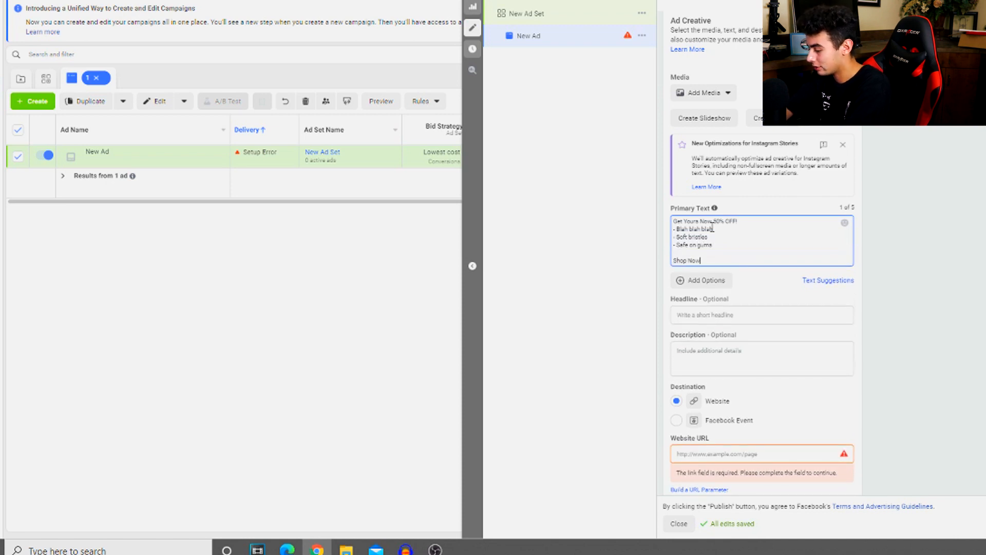
{"action": "type", "text": " - www"}
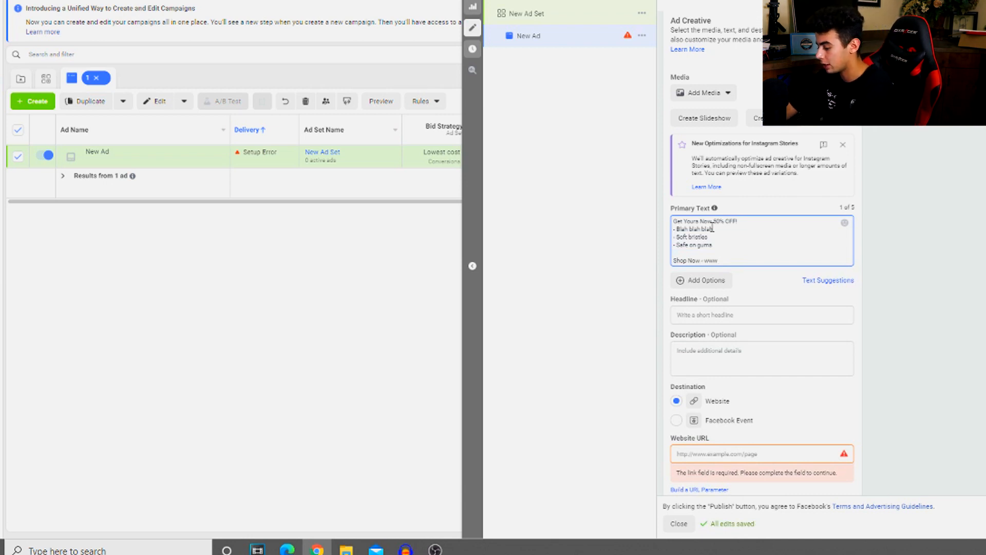
{"action": "type", "text": ".kfhkdshkf.com"}
{"action": "left_click", "coordinate": [774, 321]}
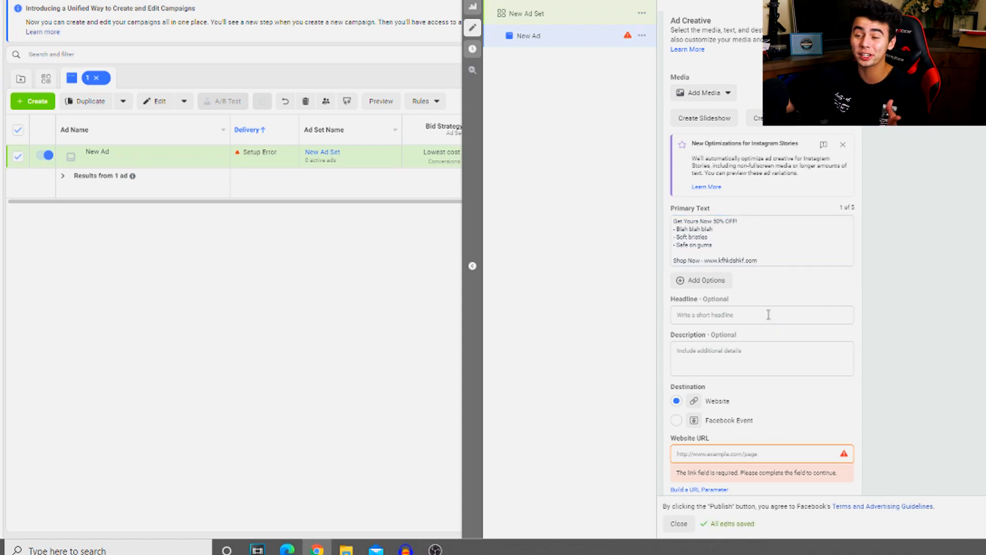
Enter "Free Worldwide Shipping" as the ad's headline
{"action": "left_click", "coordinate": [768, 314]}
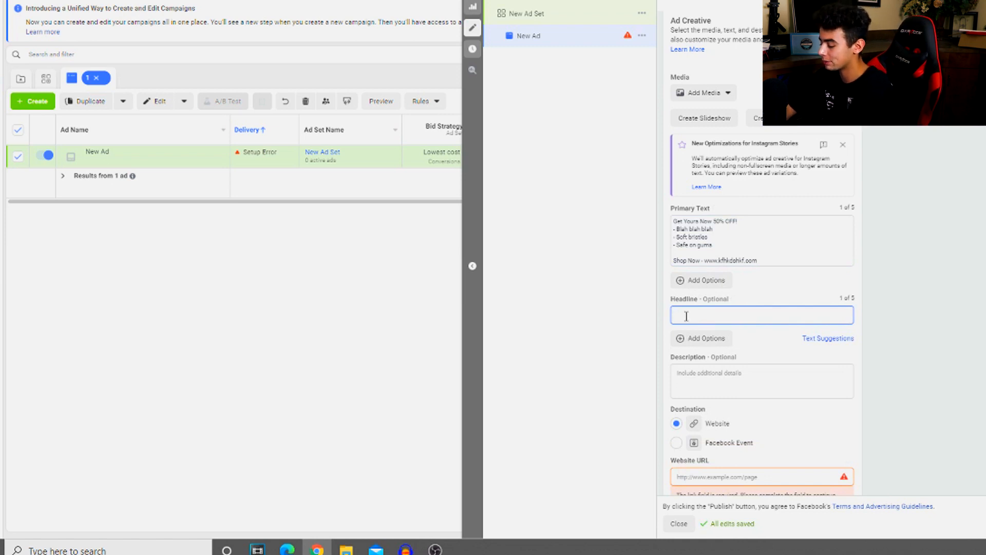
{"action": "type", "text": "Free Worldwide Shipping"}
Enter "Limited Quantity Available" as the ad's description
{"action": "scroll", "coordinate": [706, 205], "scroll_direction": "down", "scroll_amount": 5}
{"action": "left_click", "coordinate": [706, 135]}
{"action": "type", "text": "Limited Quantity Available"}
{"action": "left_click", "coordinate": [676, 190]}
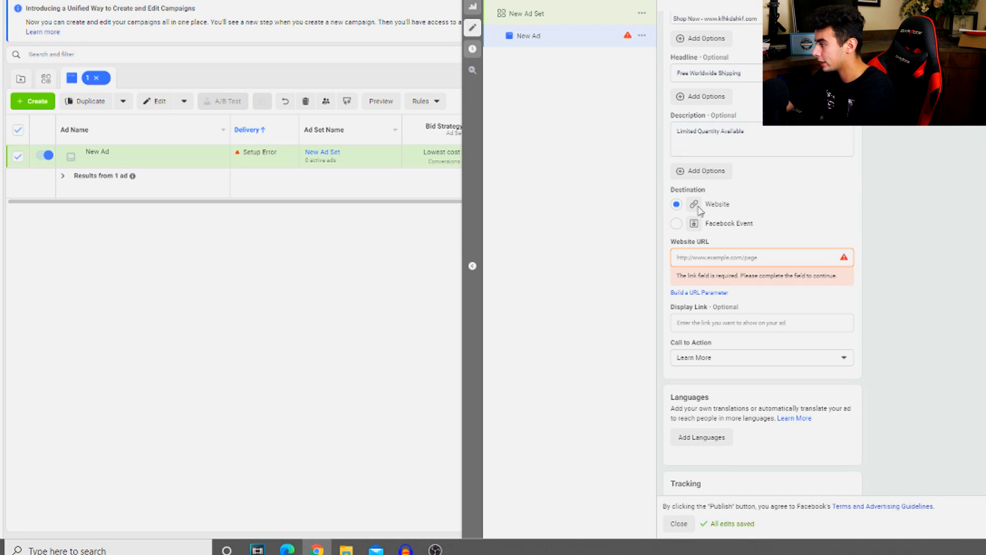
Set the ad's call to action to Shop Now
{"action": "left_click", "coordinate": [738, 257]}
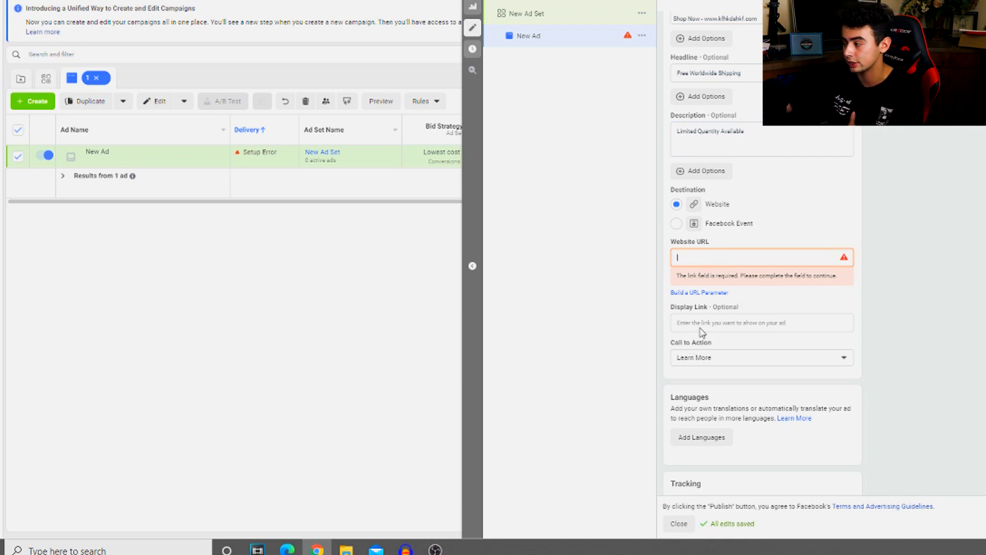
{"action": "left_click", "coordinate": [704, 356]}
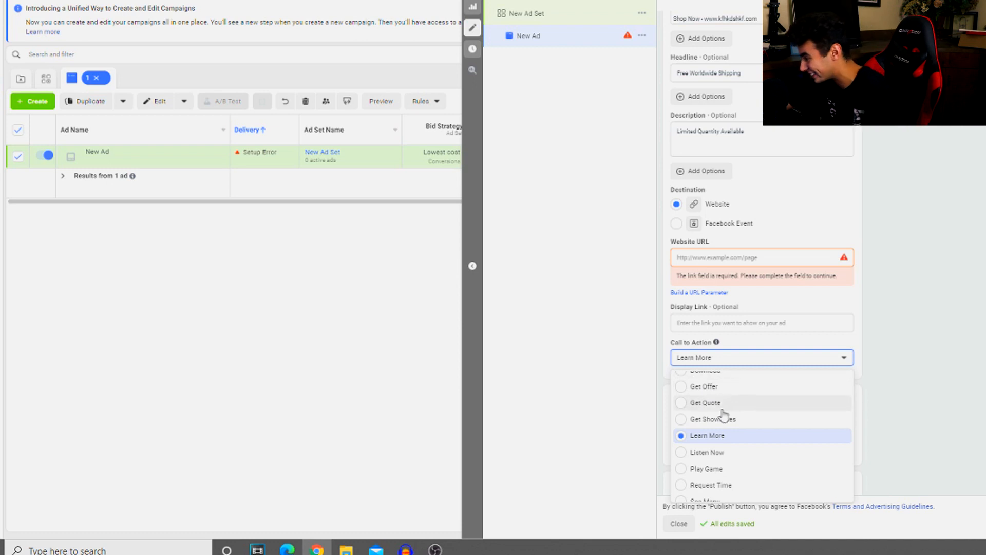
{"action": "scroll", "coordinate": [724, 411], "scroll_direction": "down", "scroll_amount": 2}
{"action": "left_click", "coordinate": [726, 429]}
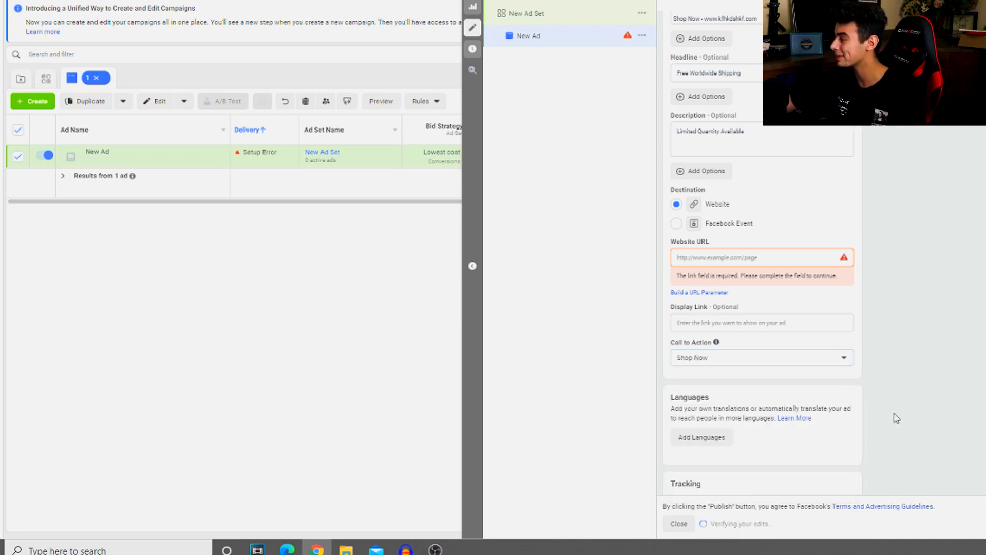
Close the ad editor and make one duplicate of New Ad Set within New Campaign
{"action": "scroll", "coordinate": [894, 416], "scroll_direction": "down", "scroll_amount": 4}
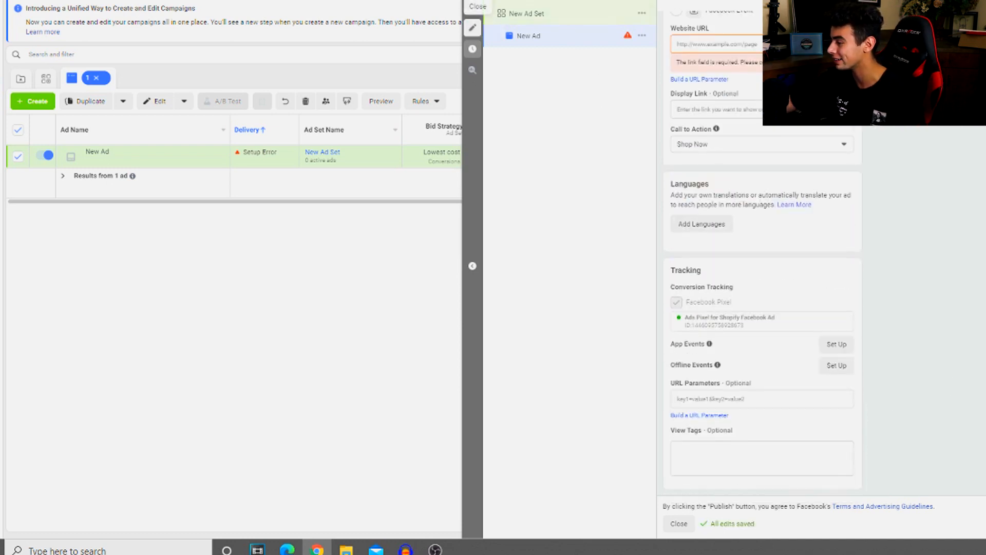
{"action": "left_click", "coordinate": [473, 7]}
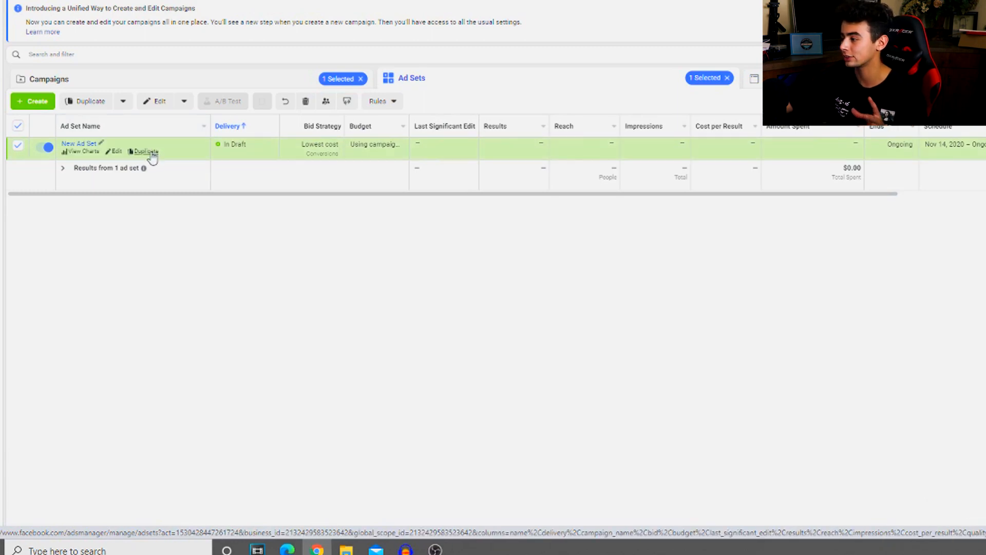
{"action": "left_click", "coordinate": [313, 79]}
{"action": "left_click", "coordinate": [406, 82]}
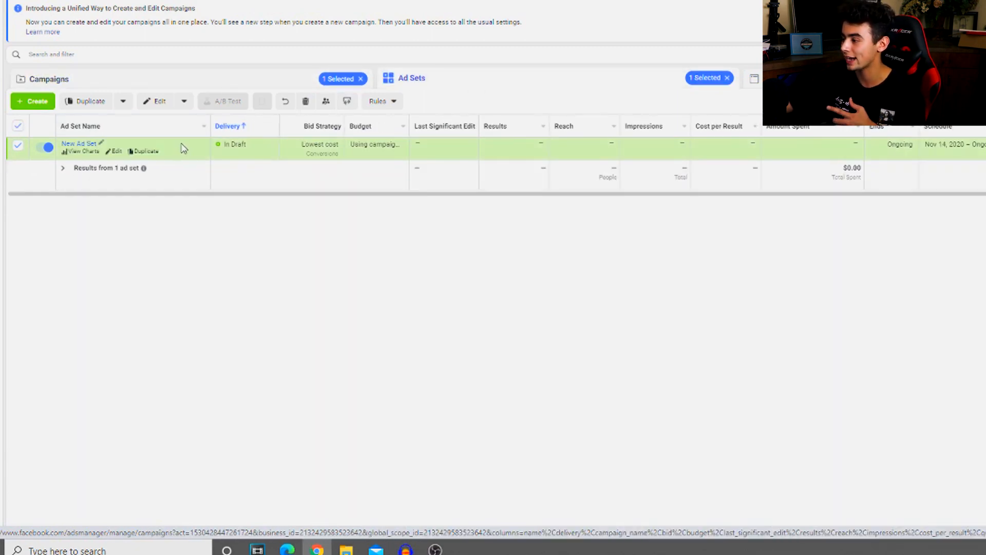
{"action": "left_click", "coordinate": [147, 152]}
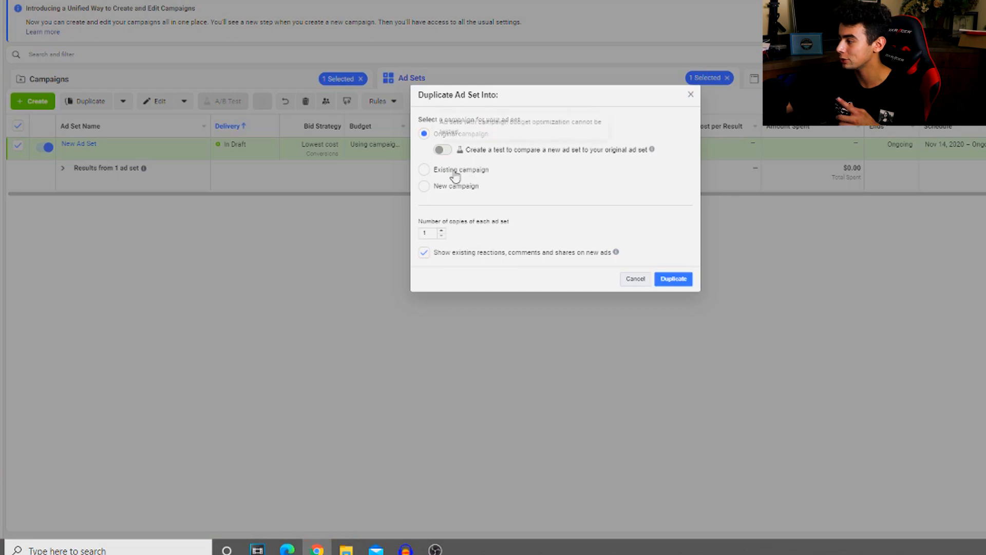
{"action": "left_click", "coordinate": [455, 173]}
{"action": "left_click", "coordinate": [668, 279]}
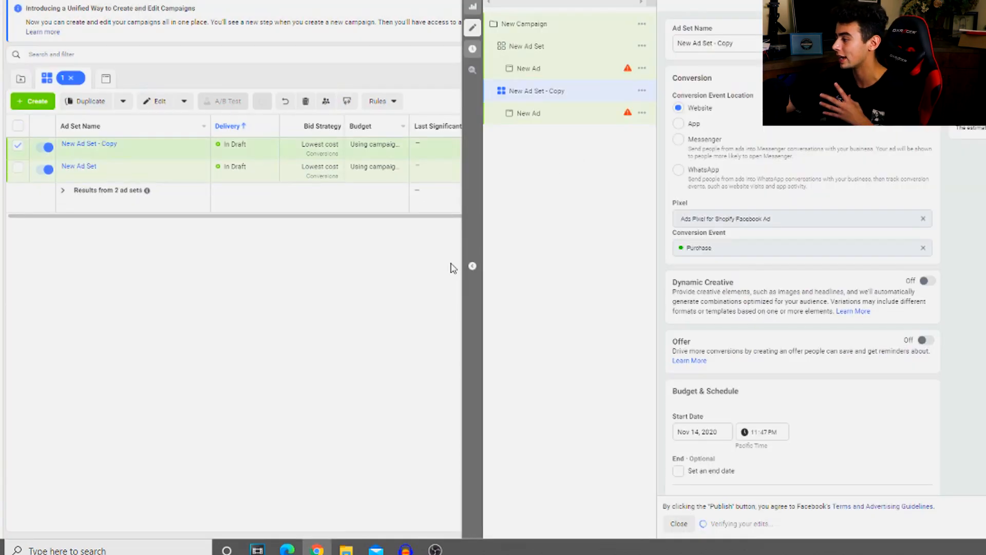
Add the Oral-B interest to a duplicated ad set's detailed targeting and close the editor without publishing the drafts
{"action": "scroll", "coordinate": [851, 317], "scroll_direction": "down", "scroll_amount": 10}
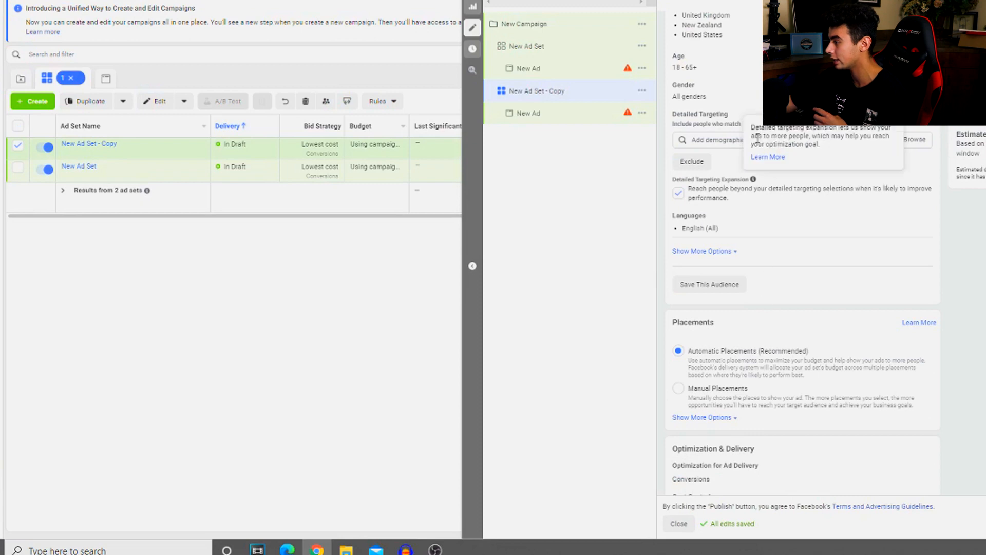
{"action": "left_click", "coordinate": [713, 140]}
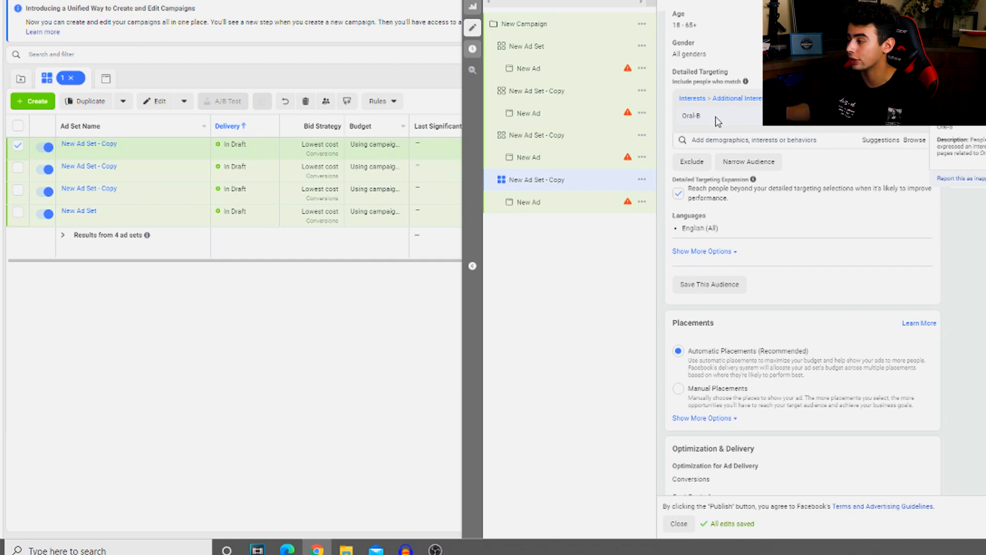
{"action": "left_click", "coordinate": [477, 4]}
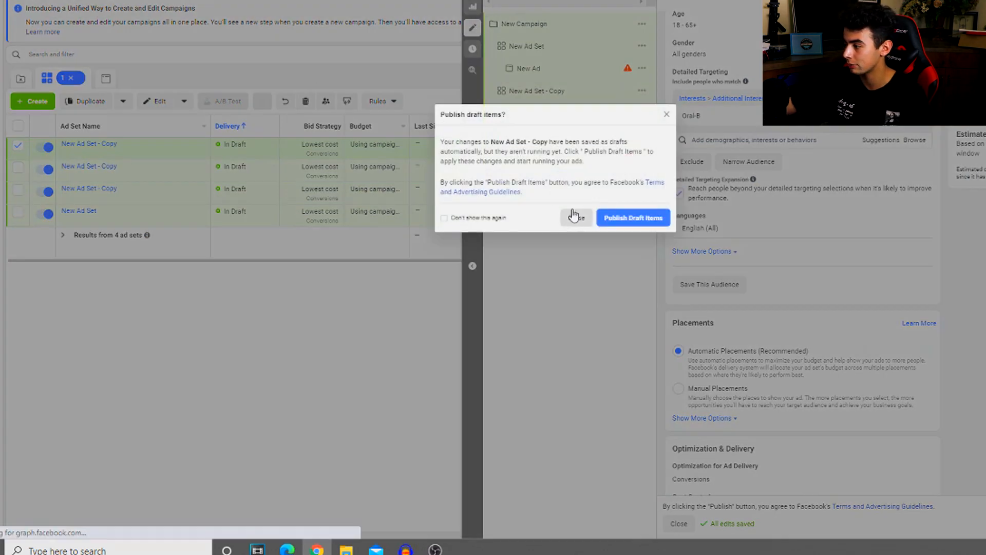
{"action": "left_click", "coordinate": [575, 216]}
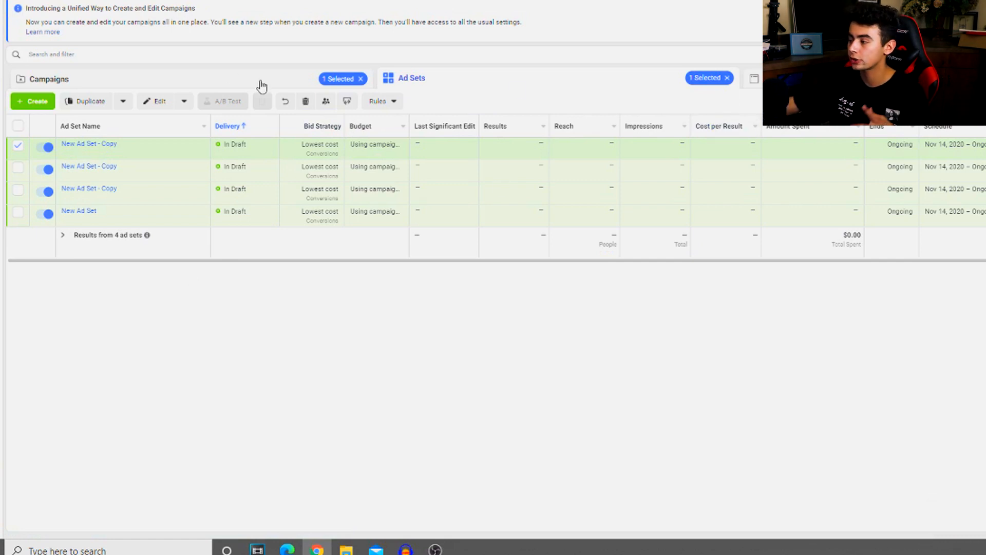
Compare the campaigns' budget and results, and open the ad sets of the active New Campaign - Copy
{"action": "left_click", "coordinate": [229, 75]}
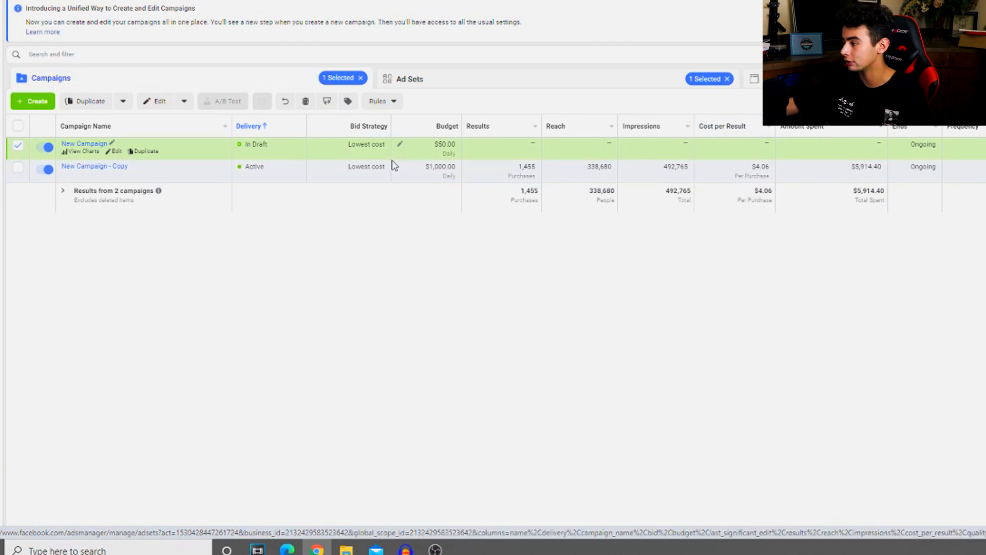
{"action": "left_click", "coordinate": [365, 179]}
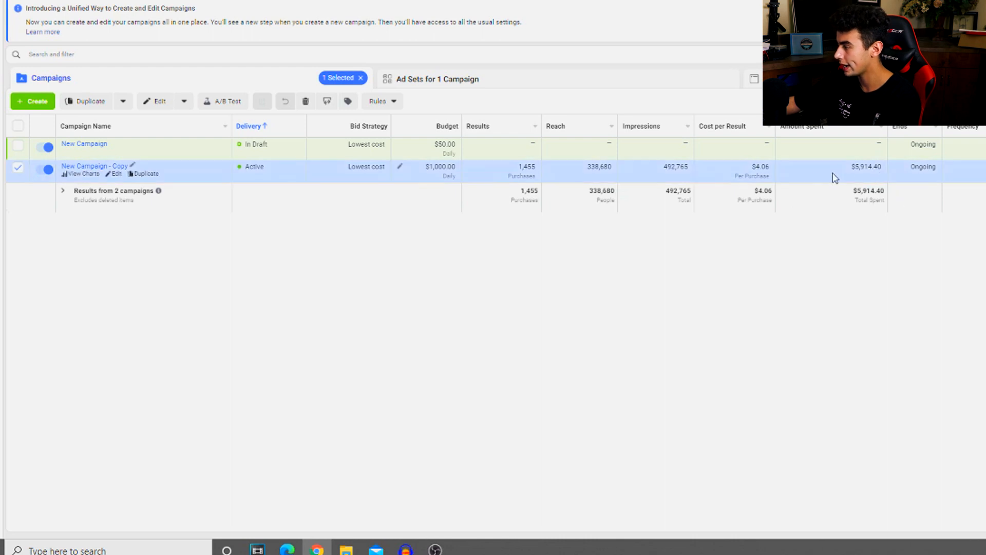
{"action": "left_click", "coordinate": [409, 81]}
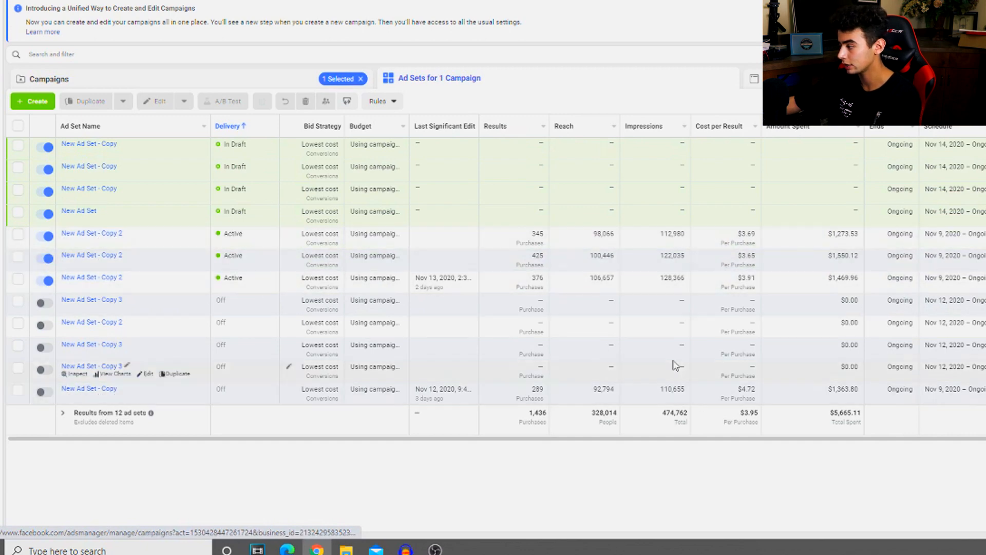
Examine the purchases and cost per purchase of the switched-off New Ad Set - Copy started Nov 9, 2020
{"action": "left_click", "coordinate": [753, 393]}
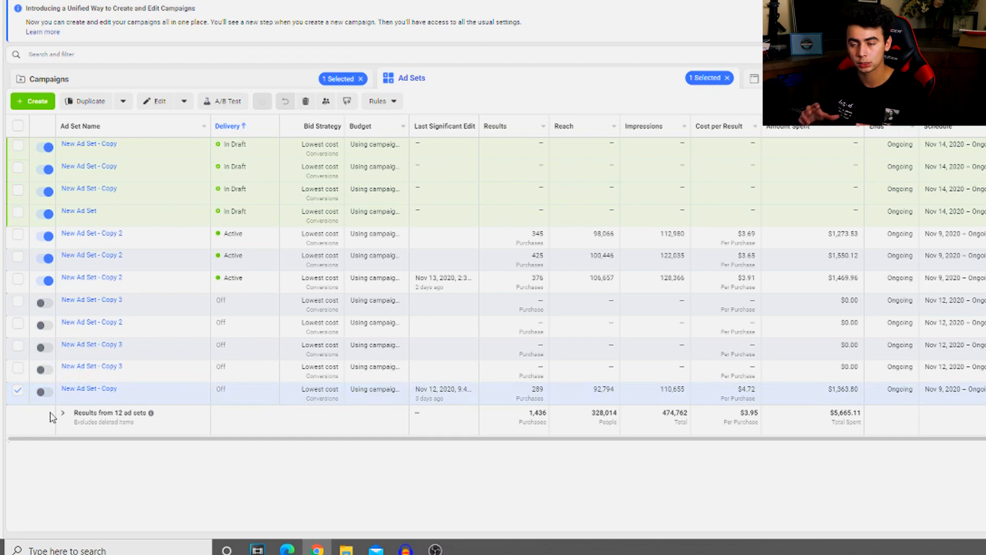
{"action": "left_click_drag", "start_coordinate": [148, 439], "coordinate": [247, 499]}
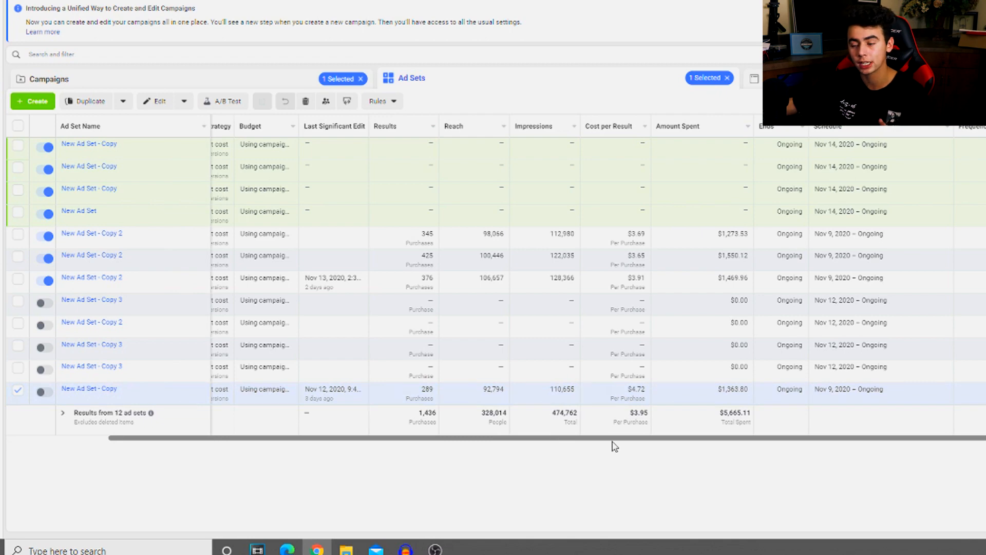
{"action": "left_click_drag", "start_coordinate": [396, 394], "coordinate": [461, 399]}
{"action": "left_click", "coordinate": [438, 393]}
{"action": "left_click_drag", "start_coordinate": [611, 390], "coordinate": [673, 387]}
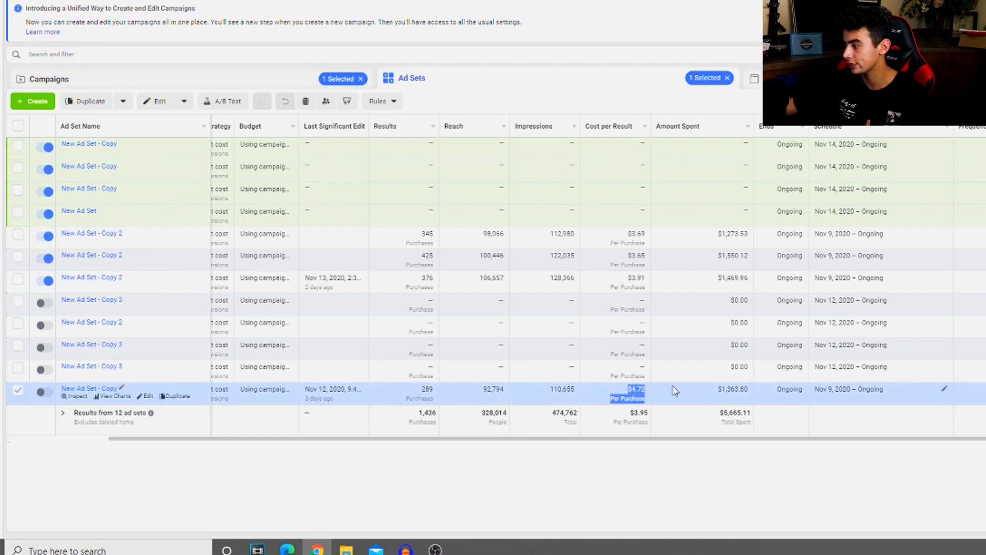
{"action": "left_click", "coordinate": [639, 392]}
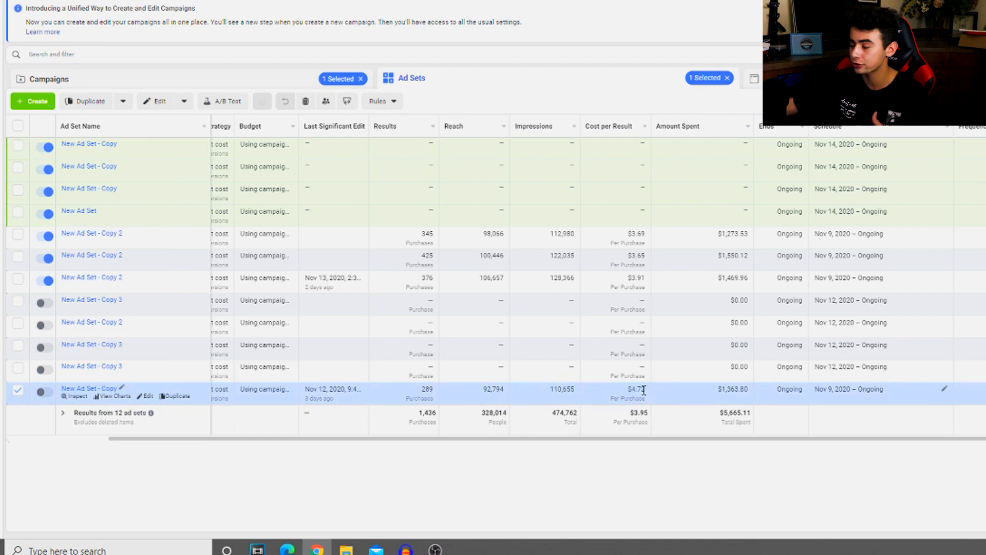